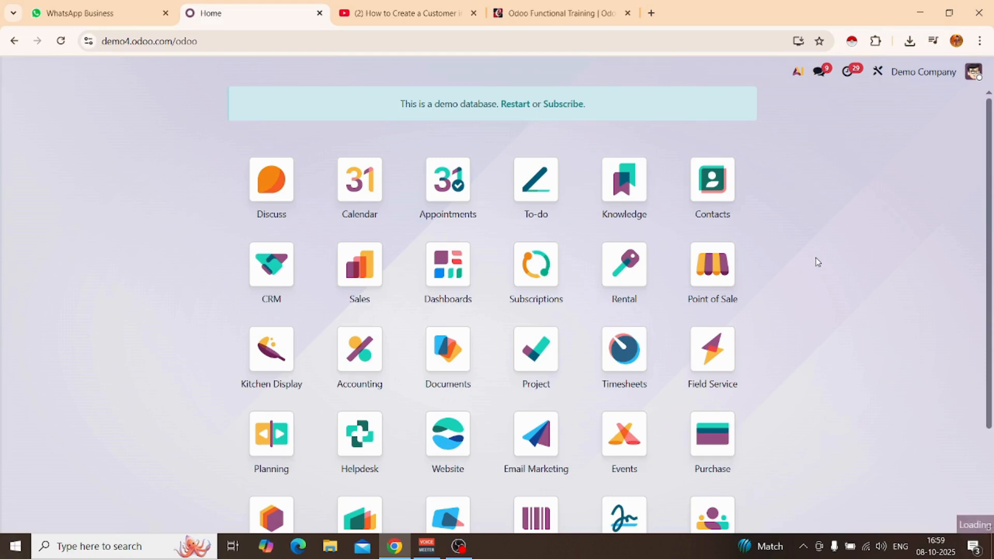
# Search the apps for "s" and open the Sales app.
pyautogui.write('ss')
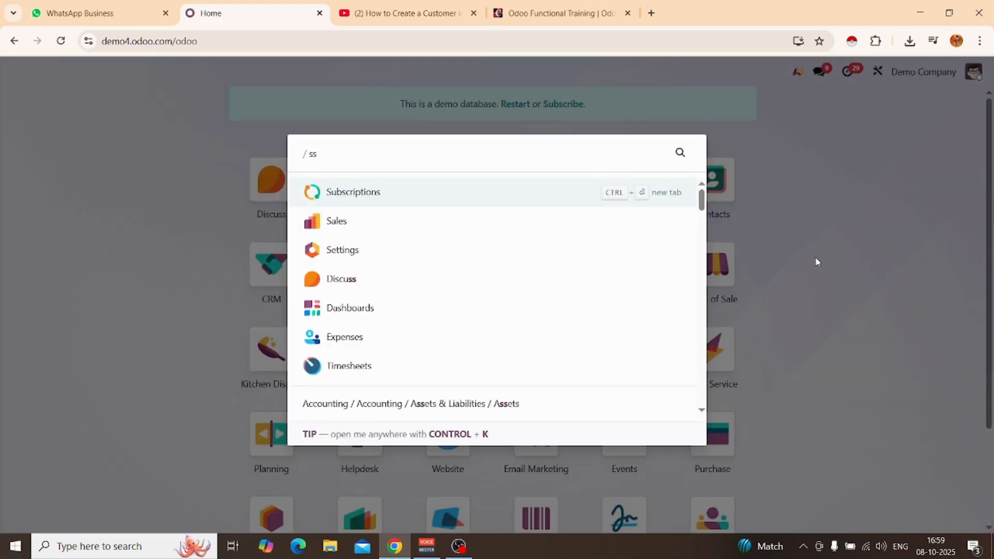
pyautogui.press('BackSpace')
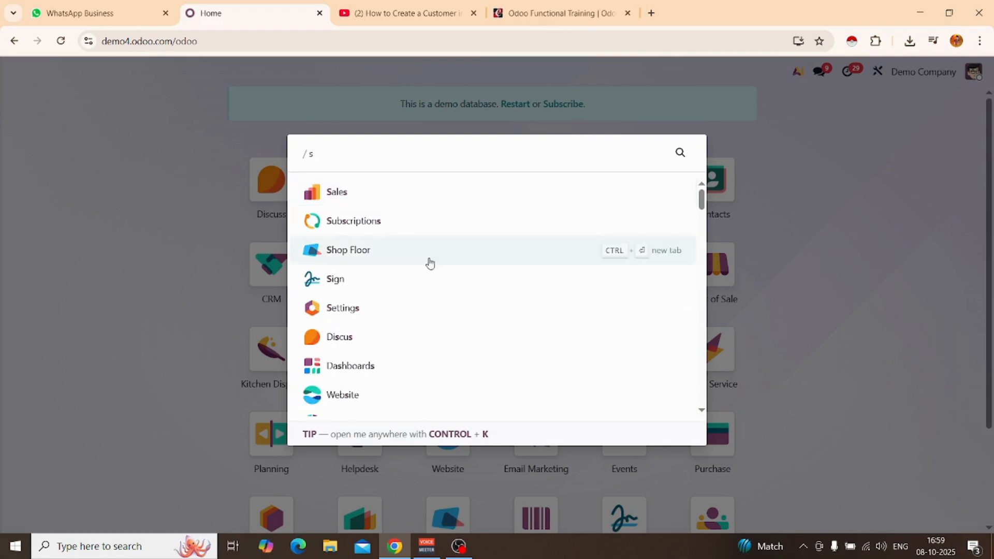
pyautogui.click(333, 195)
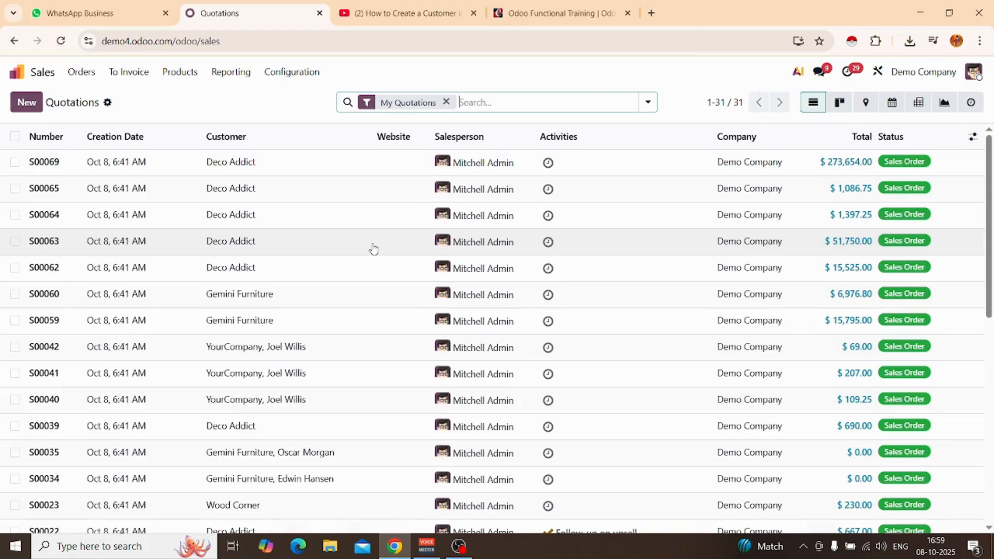
# Open the customers list under Orders and remove the Customer Invoices filter to list all customers.
pyautogui.click(78, 78)
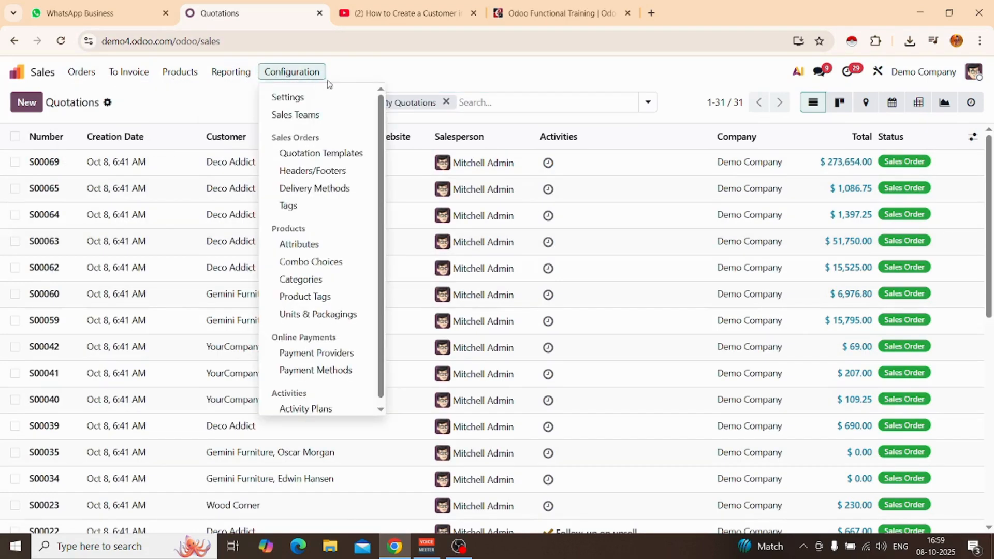
pyautogui.click(396, 69)
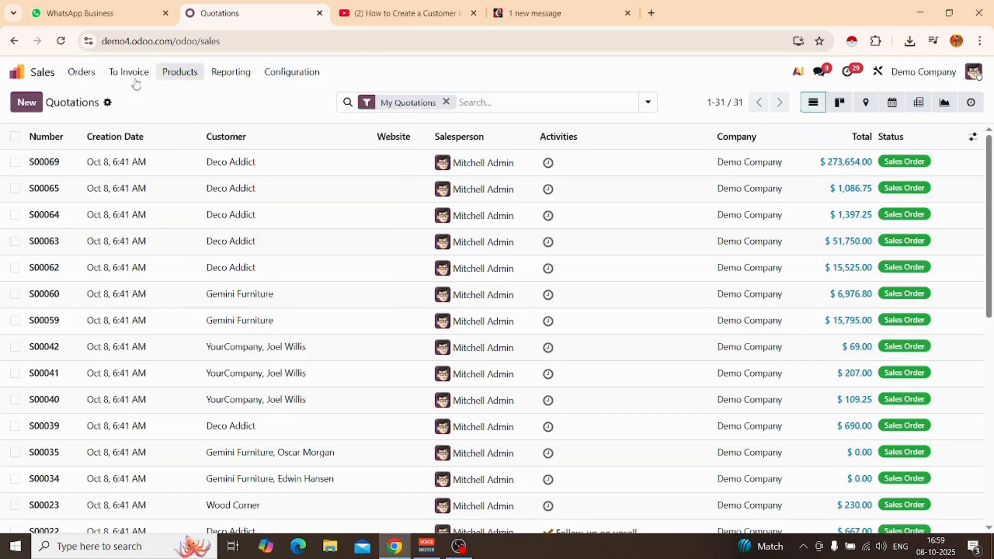
pyautogui.click(82, 72)
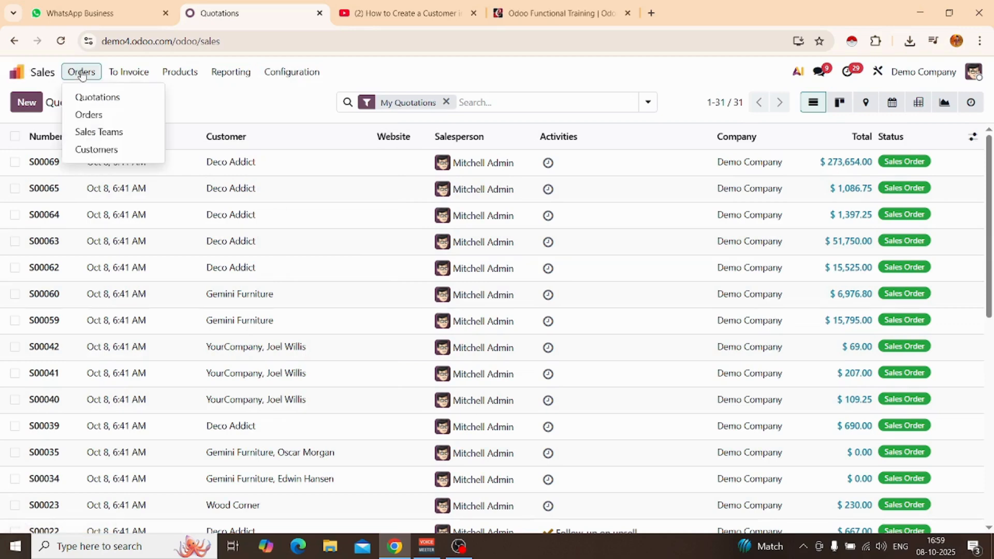
pyautogui.click(118, 154)
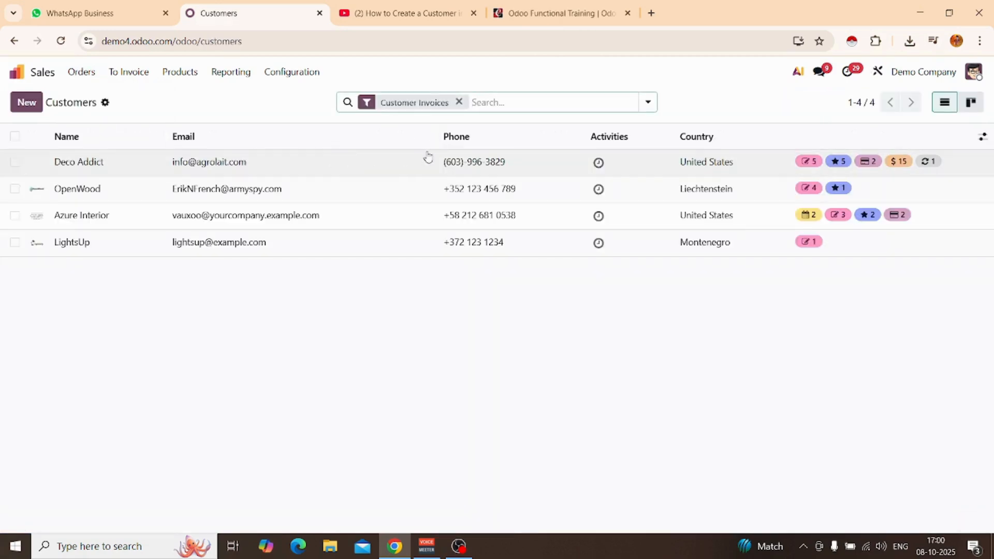
pyautogui.click(460, 102)
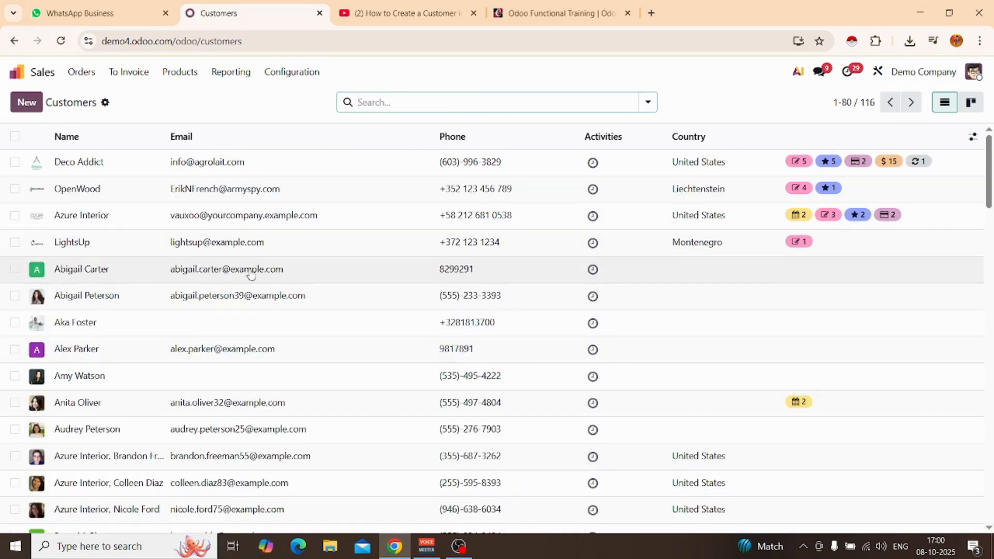
pyautogui.scroll(-8, 299, 266)
pyautogui.scroll(8, 299, 266)
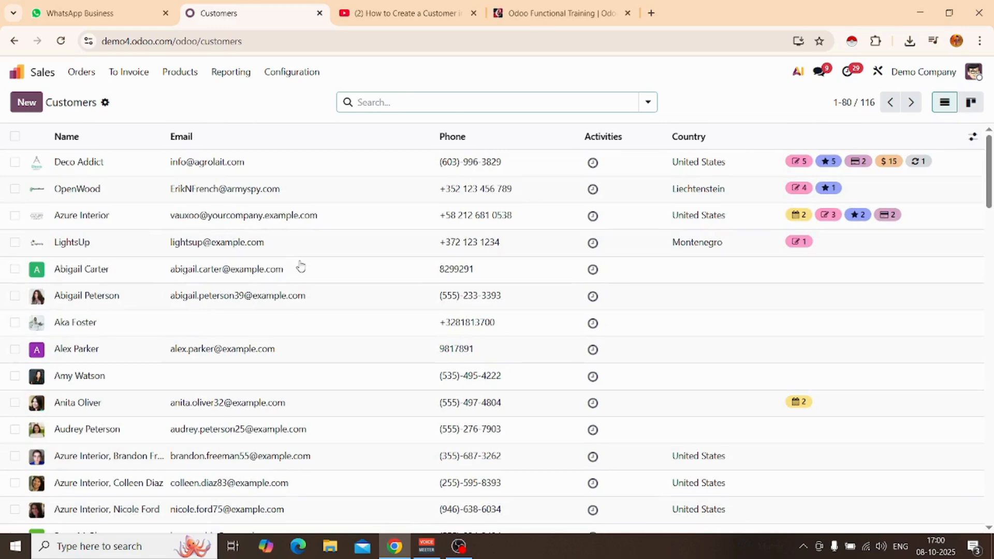
# Create a new customer record and set its type to Person.
pyautogui.click(26, 107)
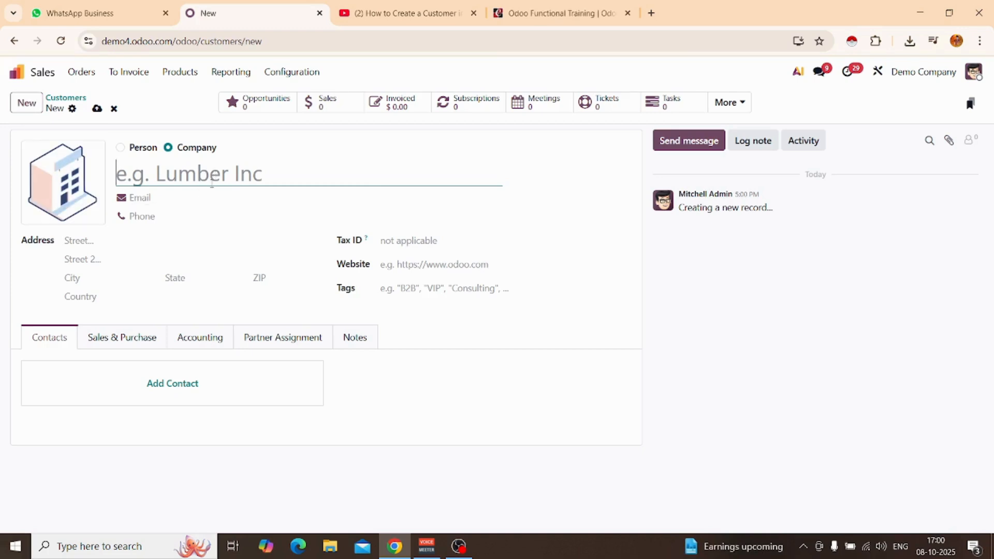
pyautogui.click(121, 147)
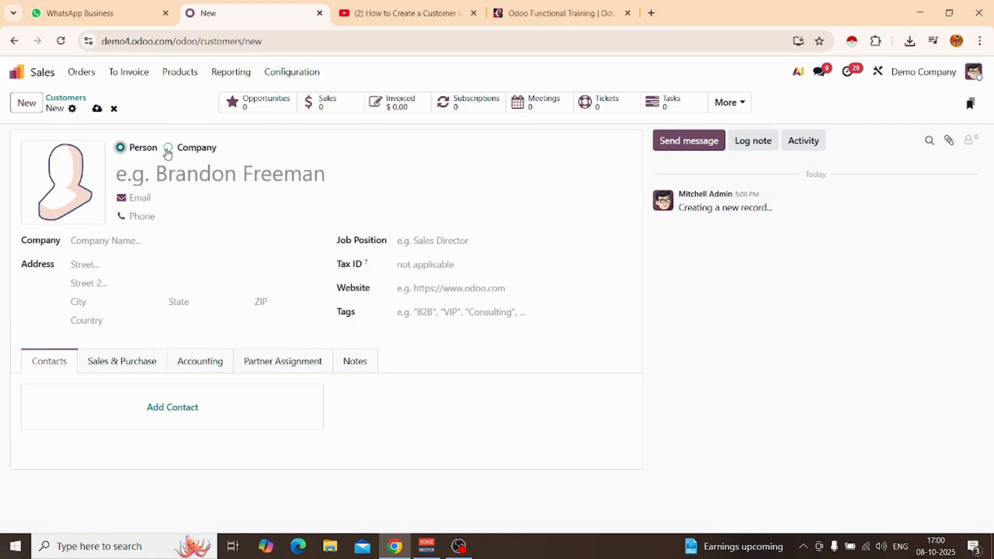
pyautogui.click(167, 149)
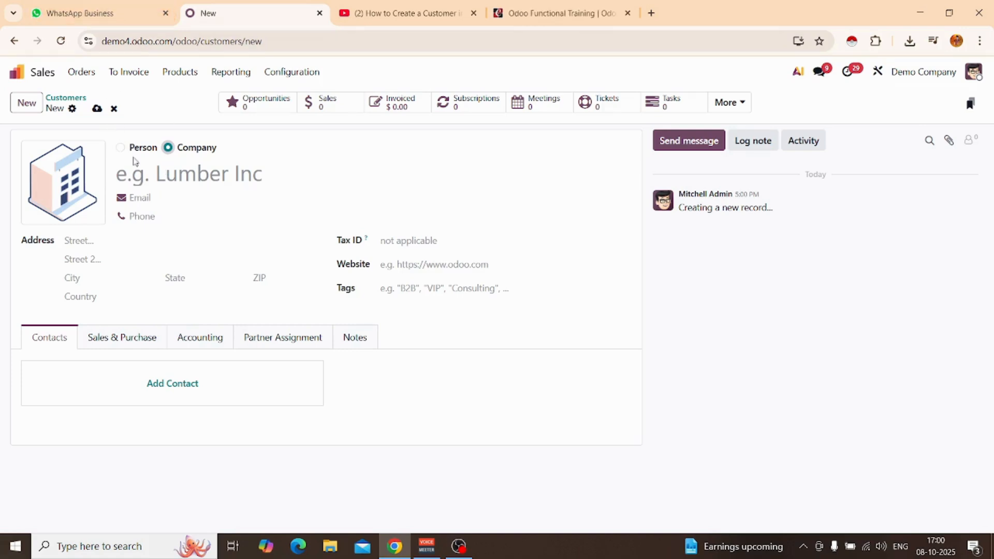
pyautogui.click(120, 148)
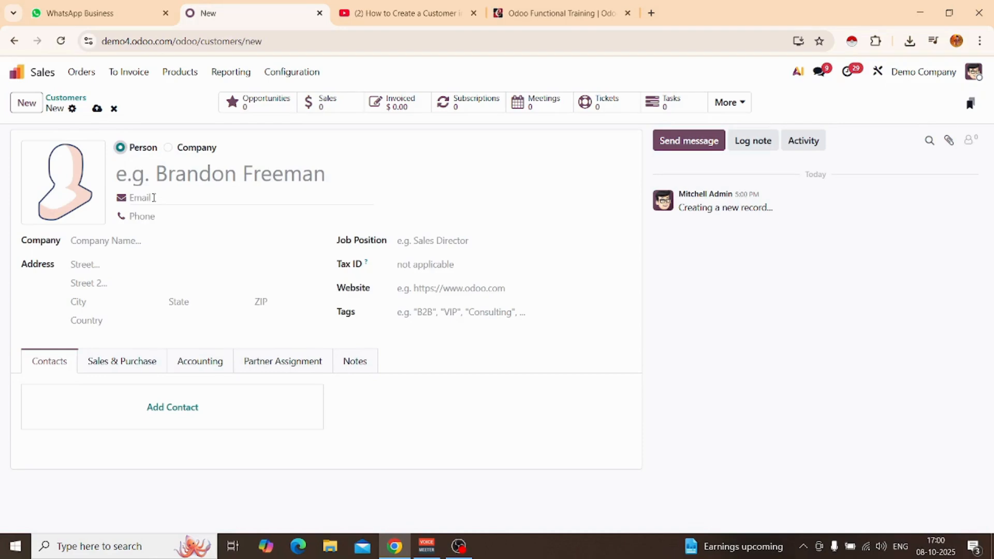
# Enter the customer's name and e-mail address in the new record.
pyautogui.click(178, 171)
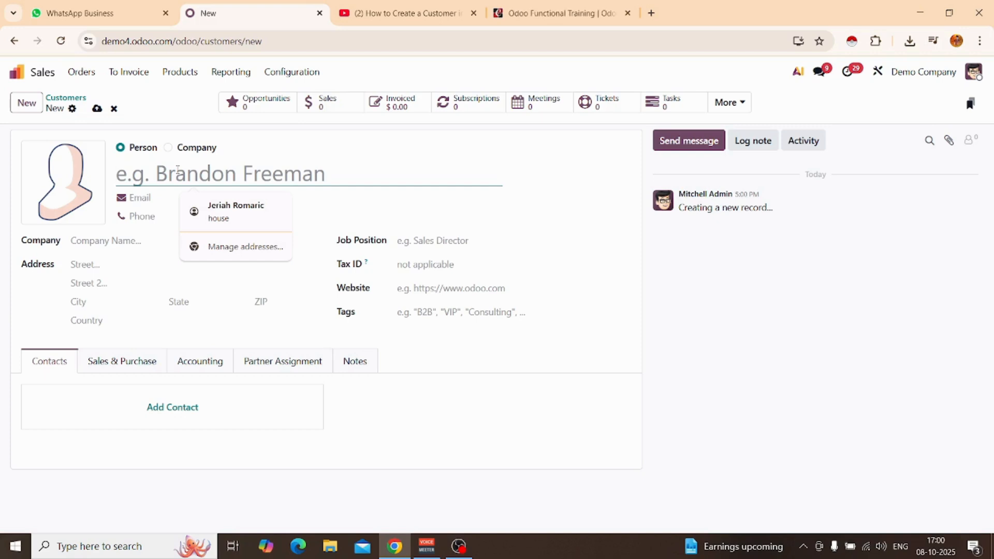
pyautogui.write('Steve')
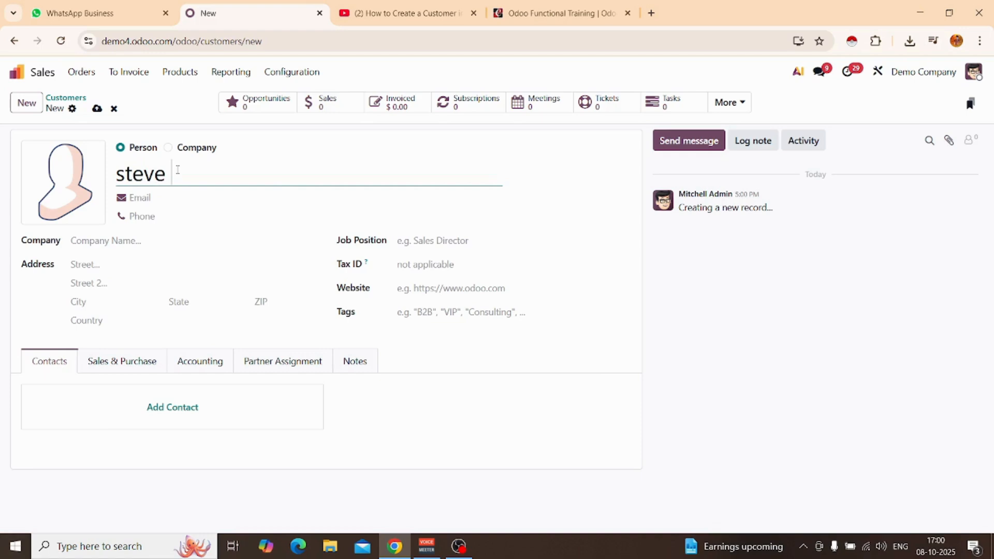
pyautogui.click(197, 202)
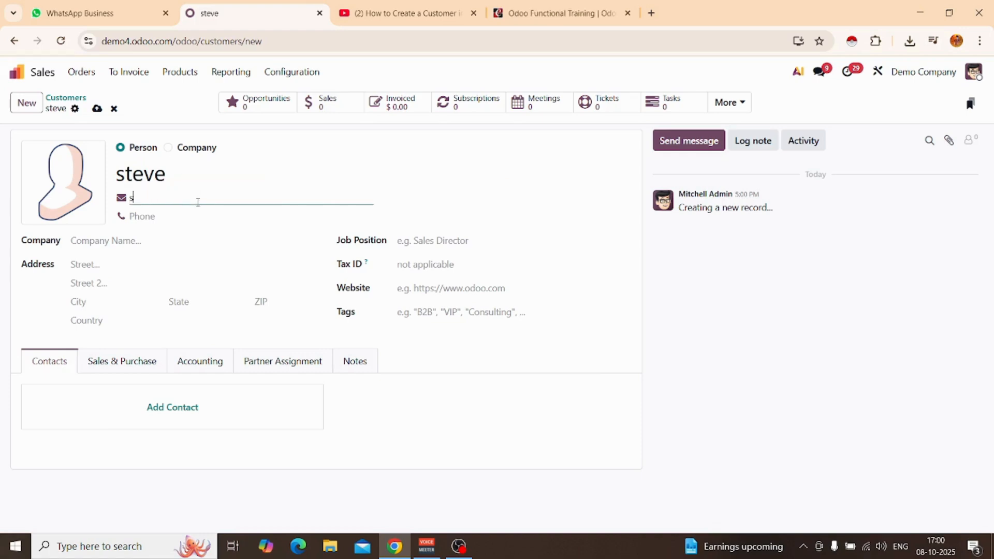
# Enter the customer's phone number, including the country code.
pyautogui.click(203, 214)
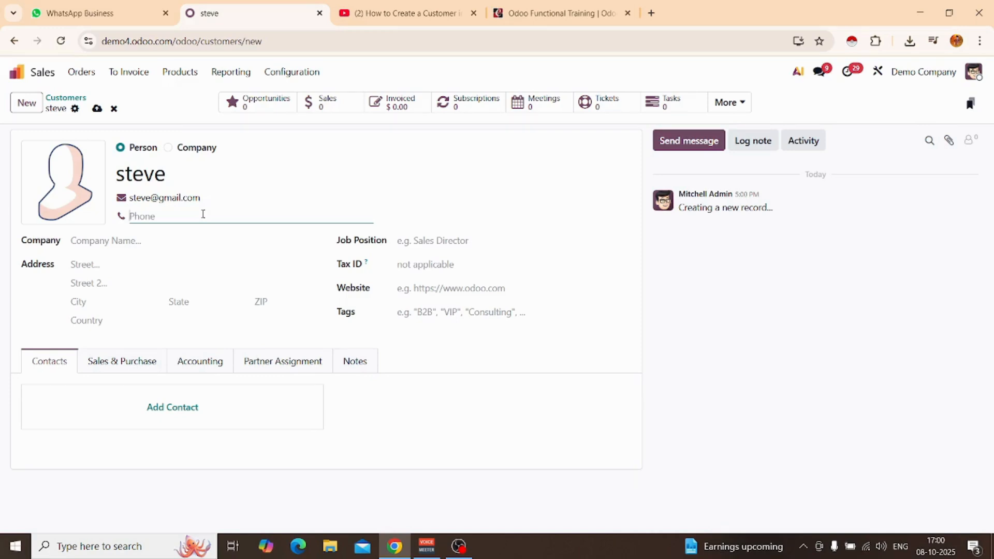
pyautogui.click(184, 245)
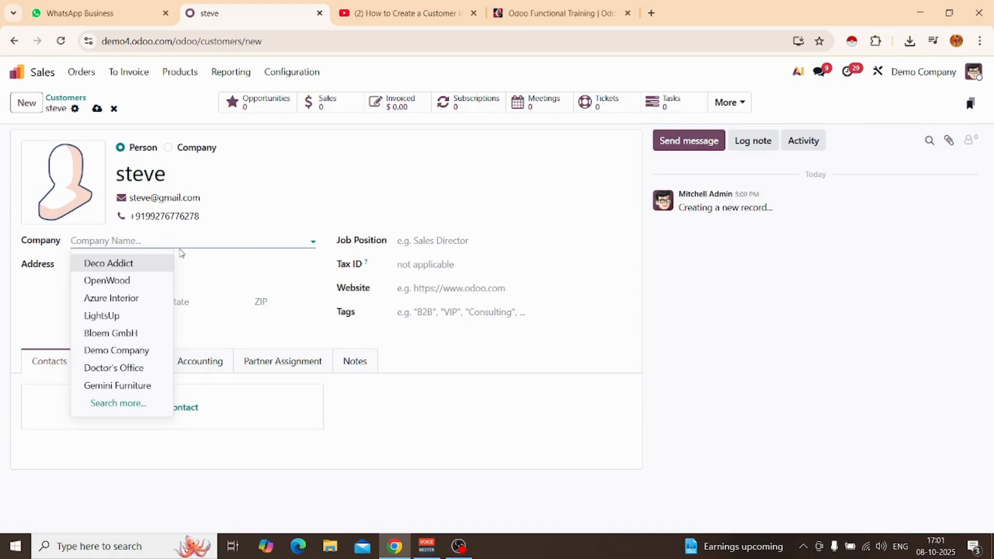
pyautogui.click(322, 231)
pyautogui.click(462, 243)
pyautogui.click(419, 266)
pyautogui.click(439, 289)
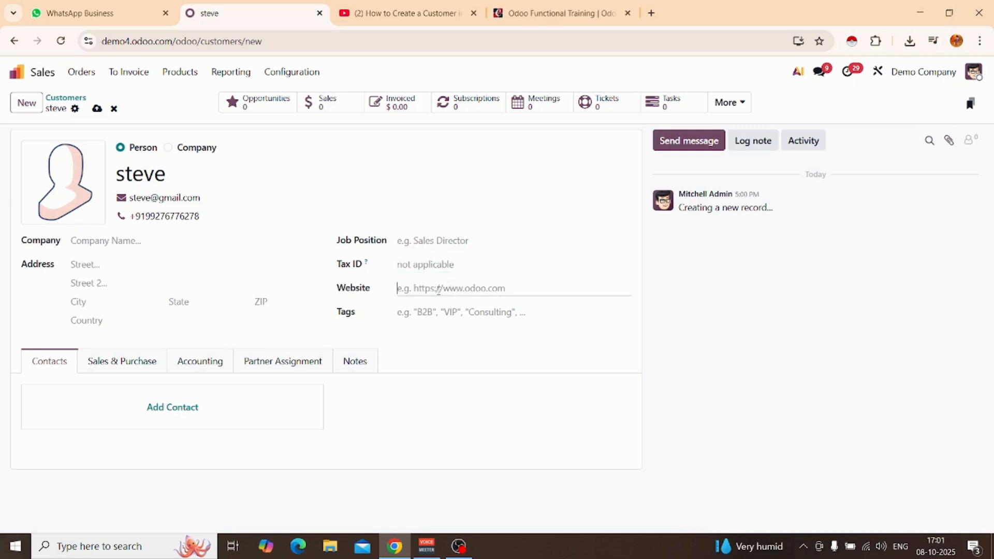
# Fill in both street lines of the customer's address.
pyautogui.click(155, 267)
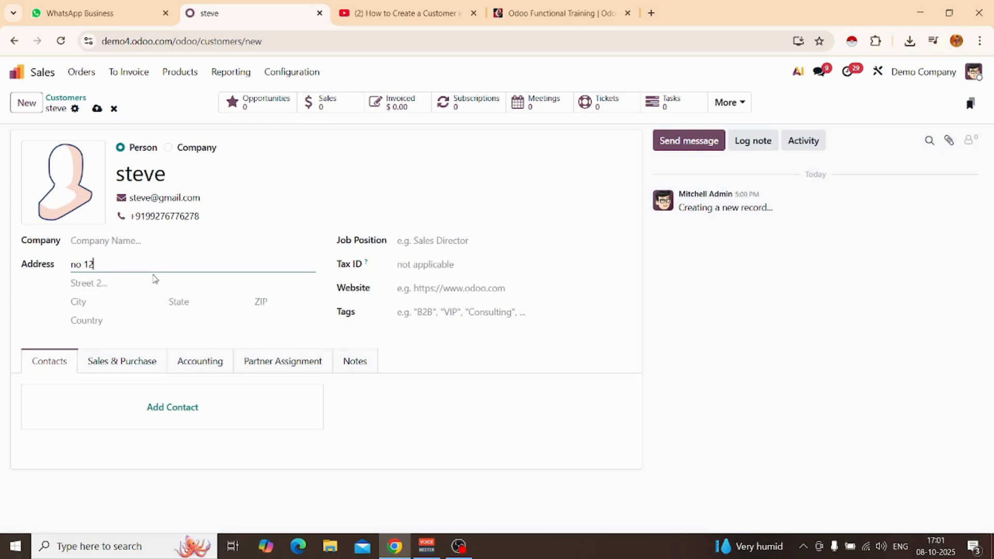
pyautogui.click(153, 288)
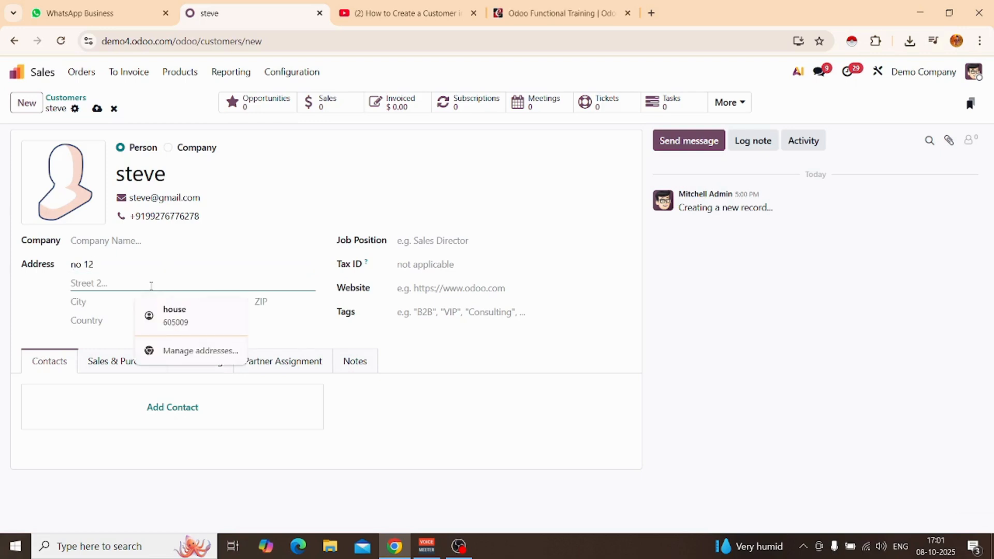
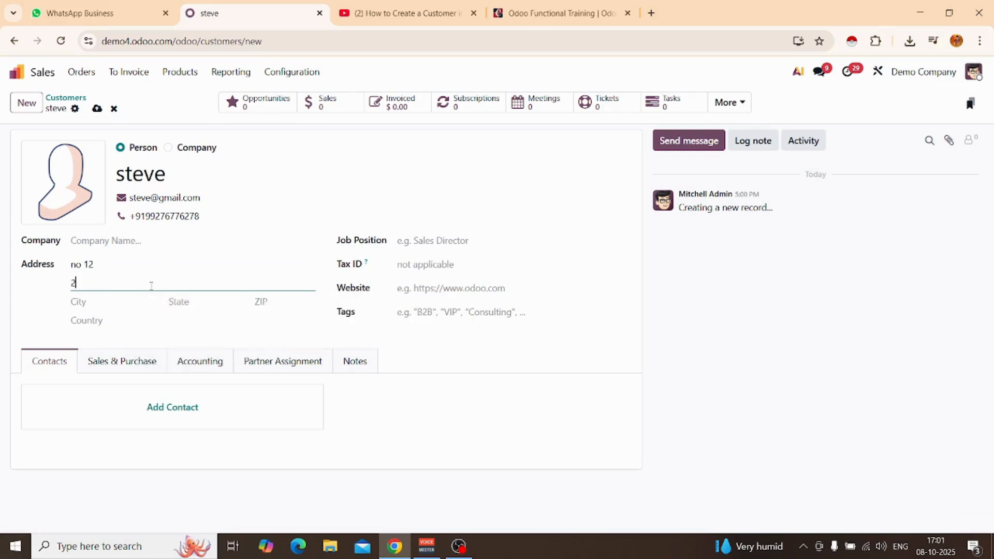
# Fill in the customer's city, state, ZIP and country using the browser's saved address suggestion.
pyautogui.click(117, 302)
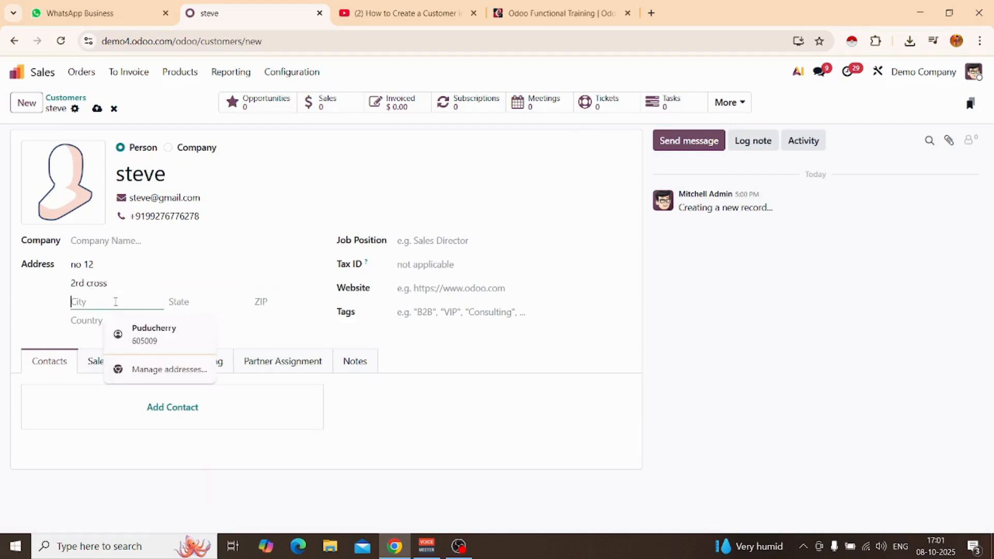
pyautogui.click(138, 334)
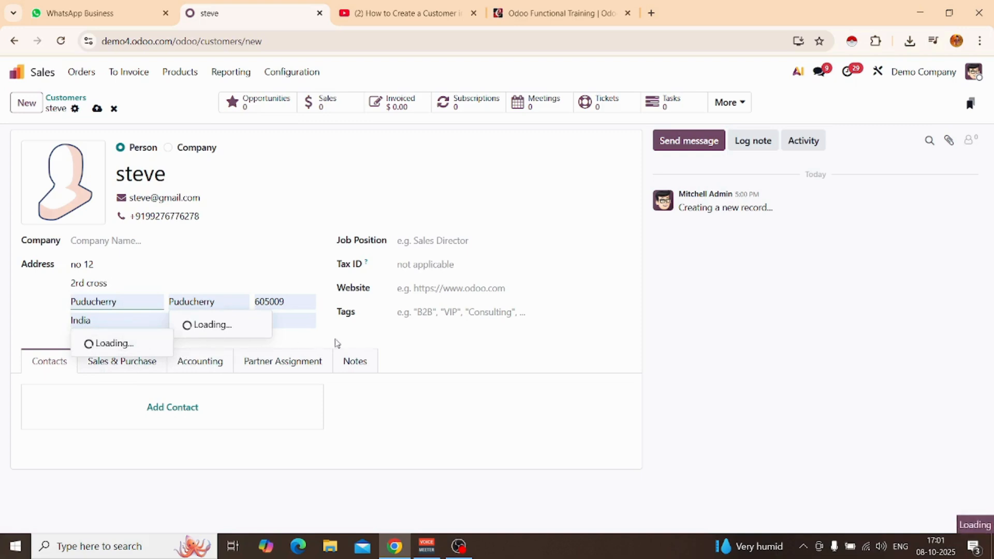
pyautogui.click(255, 325)
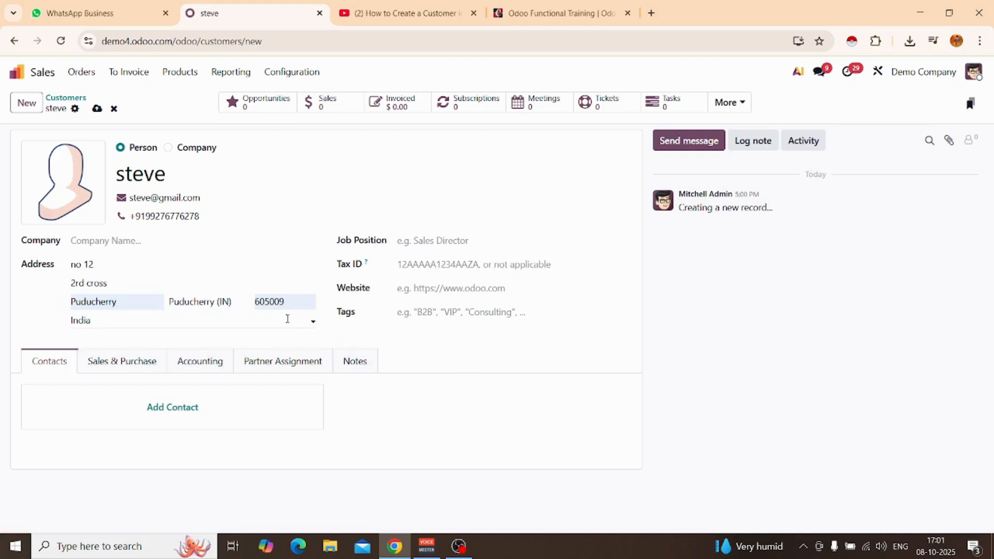
pyautogui.click(300, 302)
pyautogui.click(435, 343)
# Examine the Contact, Invoice, Delivery and Other types in the contact creation form and close it without saving.
pyautogui.click(167, 412)
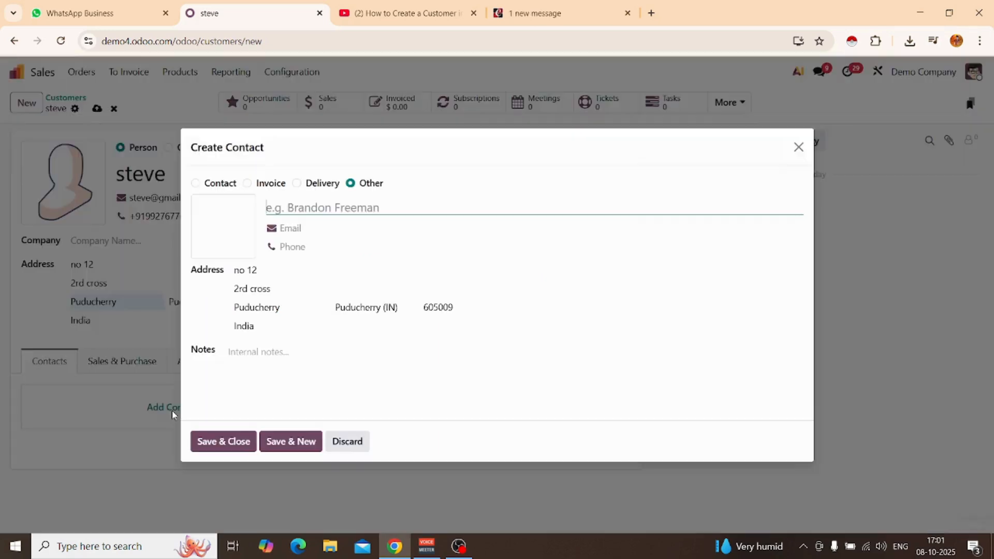
pyautogui.click(337, 210)
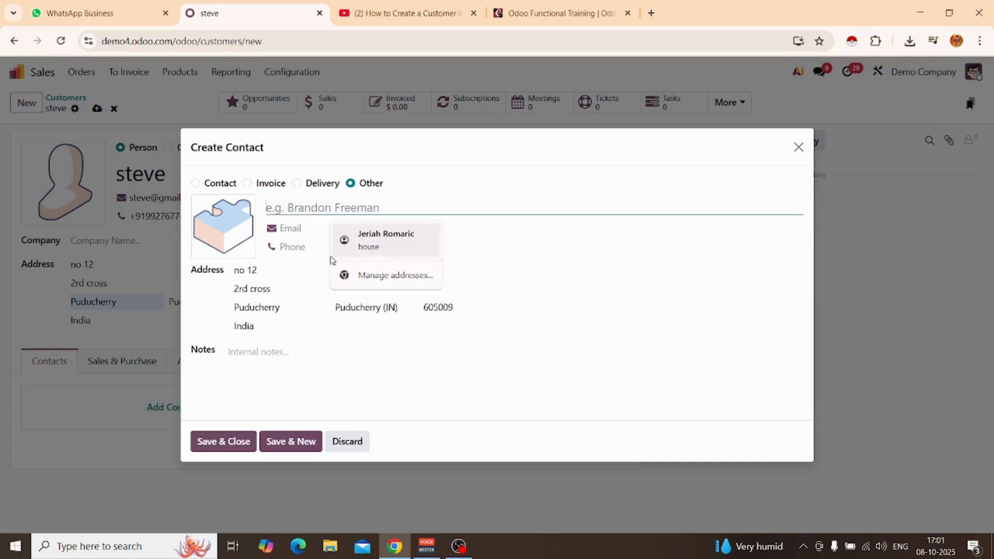
pyautogui.click(195, 184)
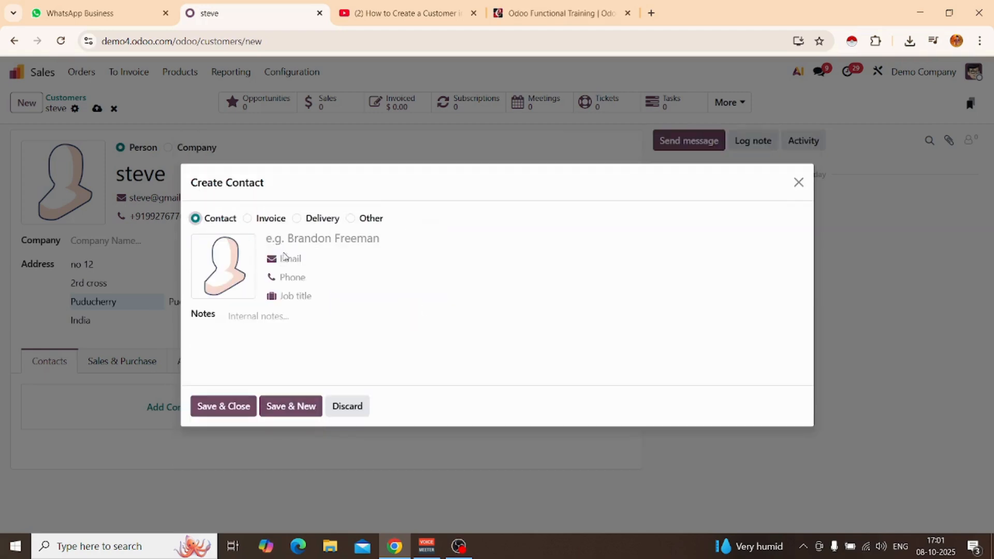
pyautogui.click(247, 218)
pyautogui.click(298, 185)
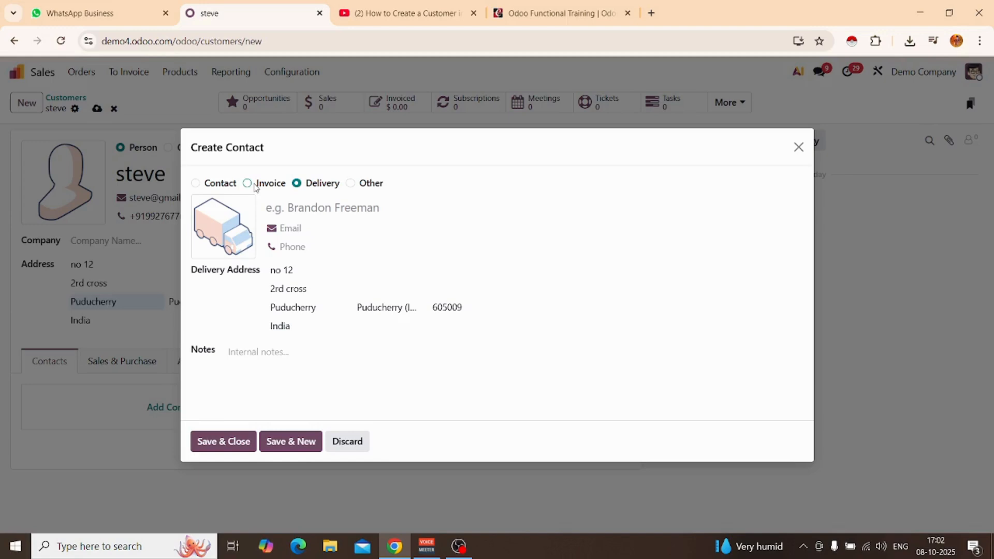
pyautogui.click(247, 184)
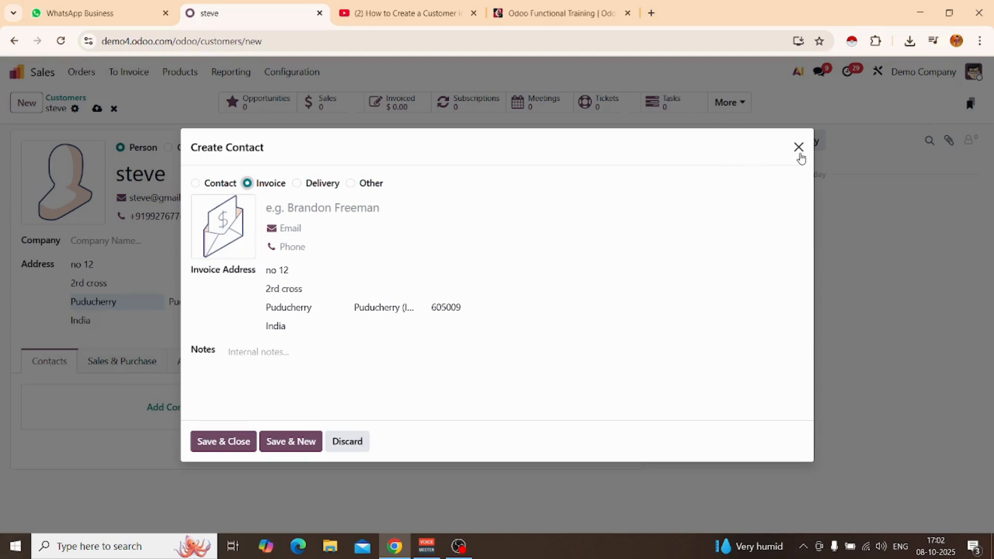
pyautogui.click(799, 148)
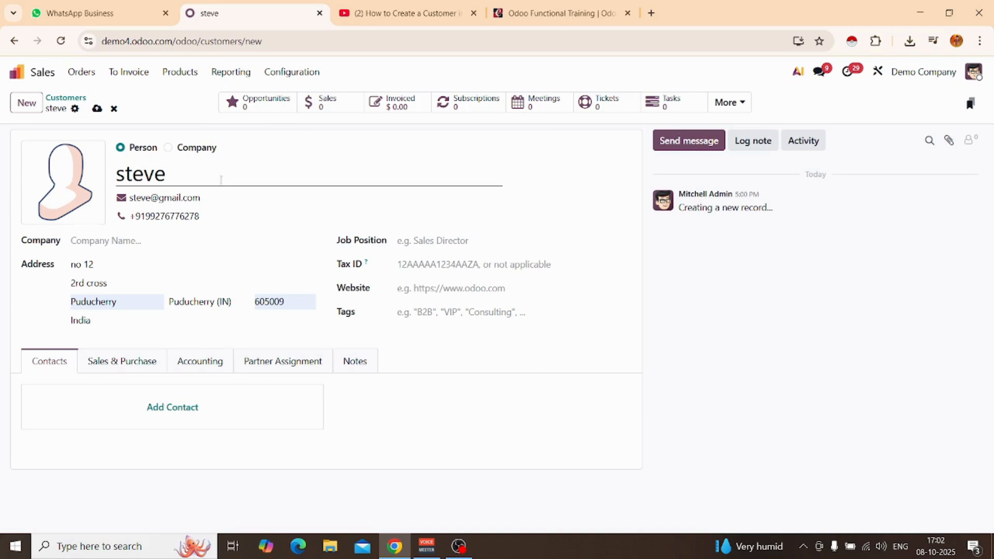
# Open the customer's Sales & Purchase settings and view the available salespersons without choosing one.
pyautogui.click(124, 369)
pyautogui.scroll(-2, 188, 405)
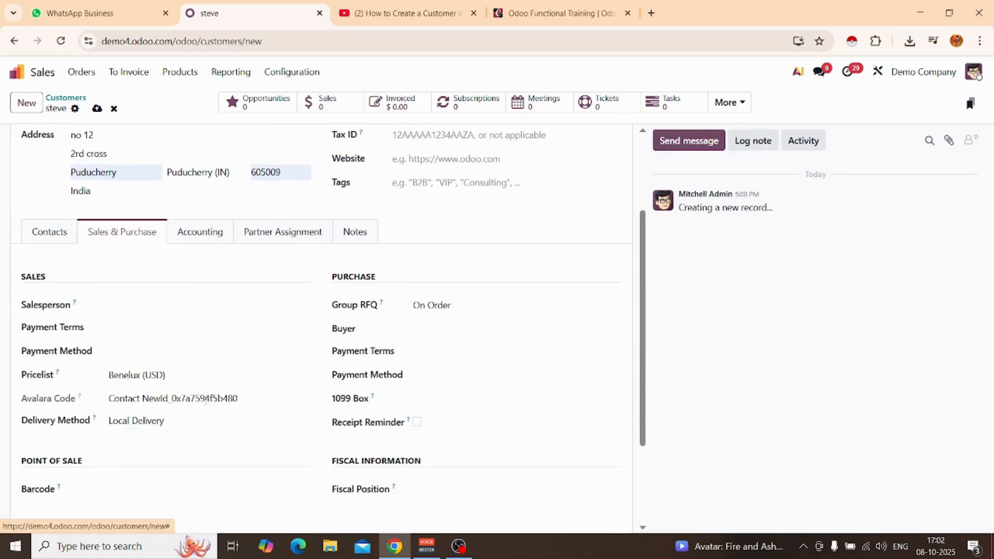
pyautogui.click(166, 305)
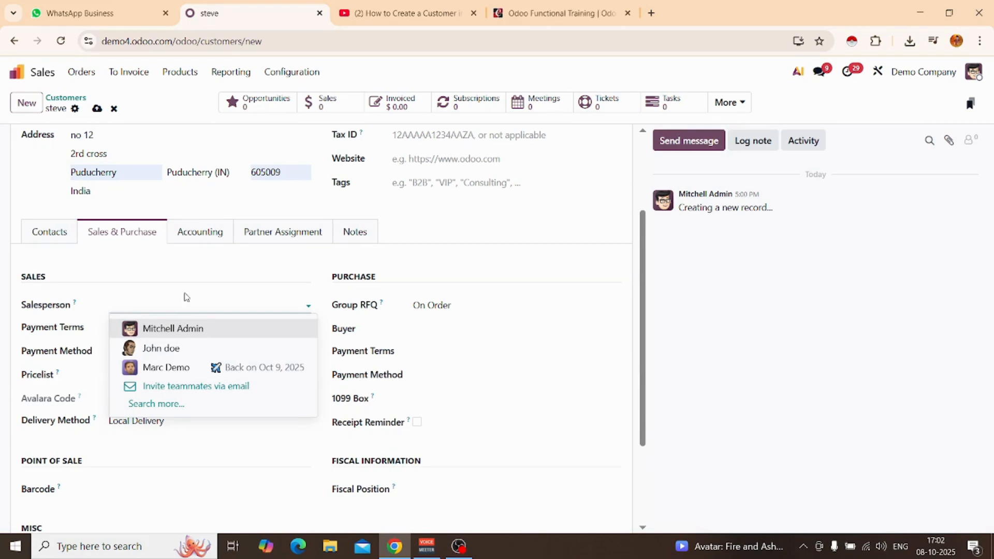
pyautogui.click(175, 271)
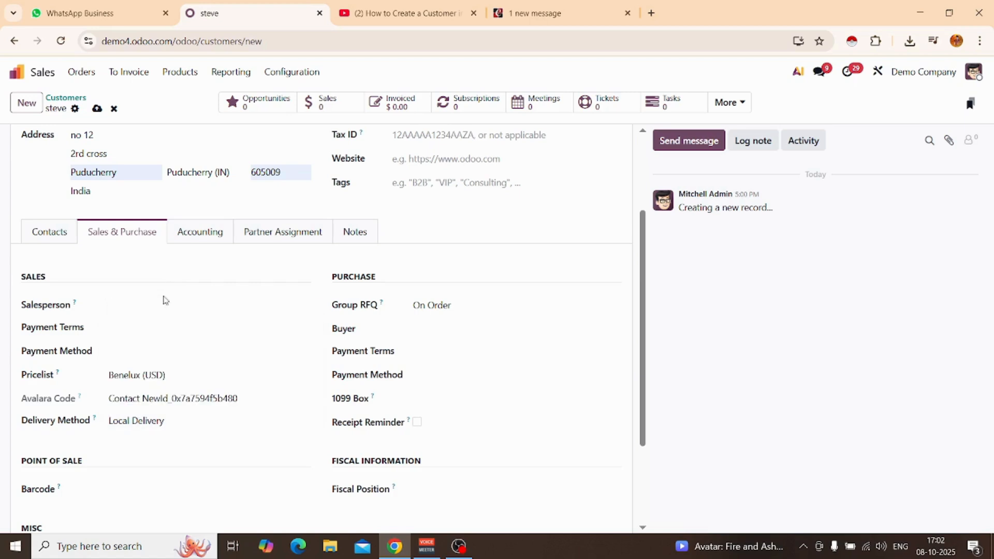
# Examine the payment terms, payment method and pricelist options in the customer's sales settings without choosing any.
pyautogui.click(131, 326)
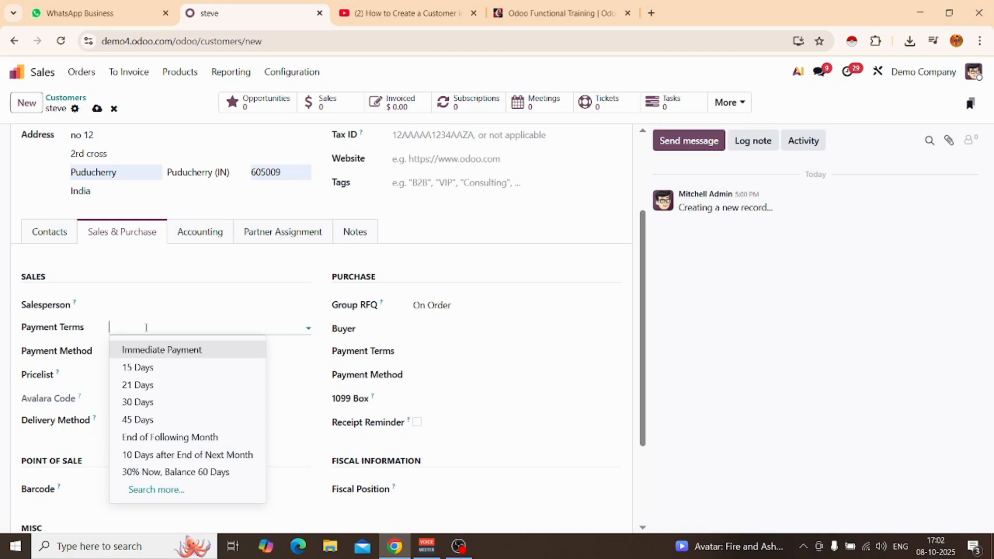
pyautogui.click(293, 353)
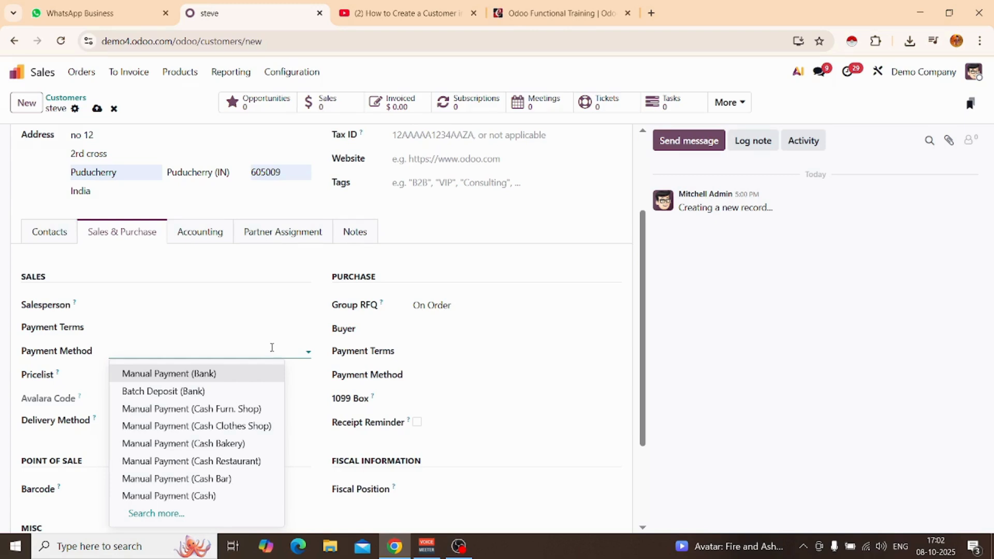
pyautogui.click(155, 376)
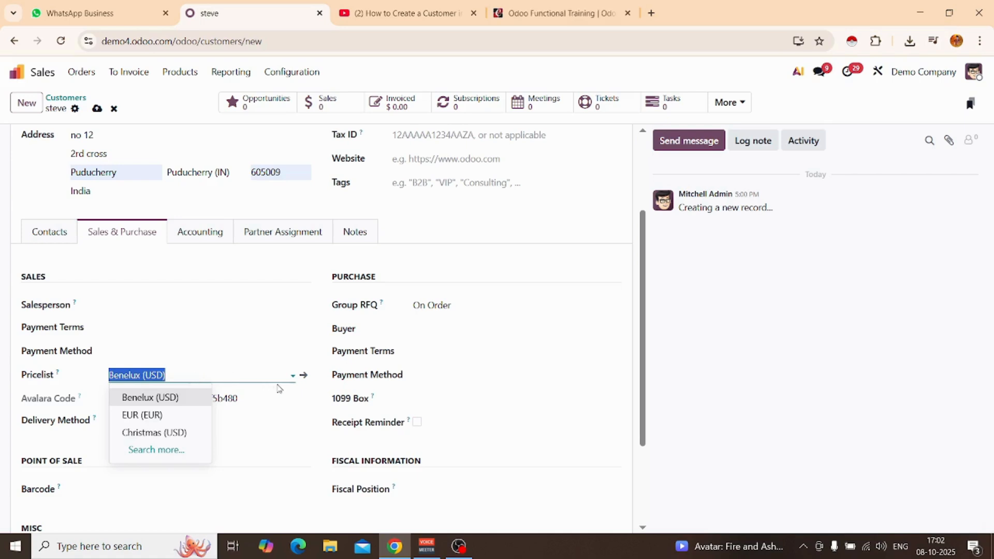
pyautogui.click(302, 412)
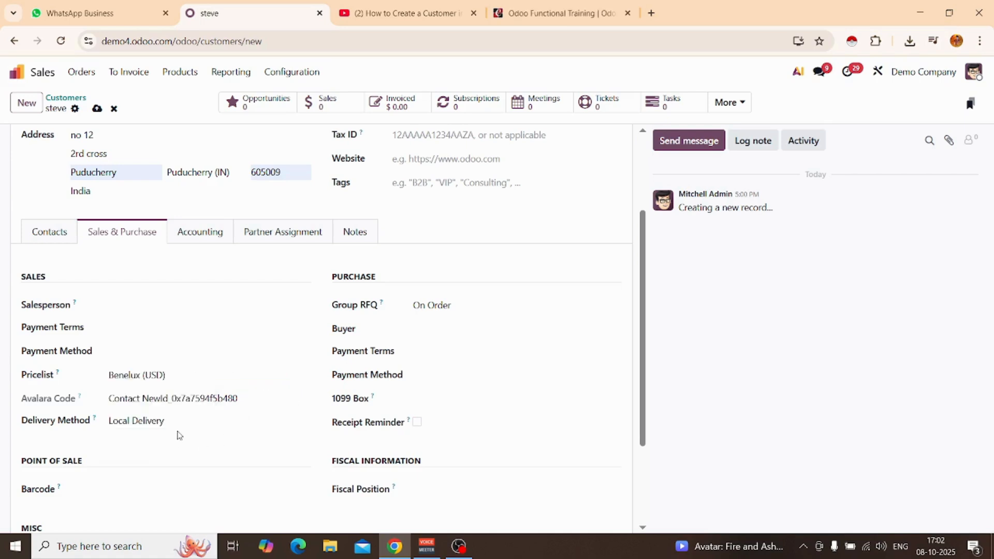
# Review the Point of Sale barcode, Fiscal Position and Misc fields of the customer's Sales & Purchase settings without filling them in.
pyautogui.scroll(-1, 173, 455)
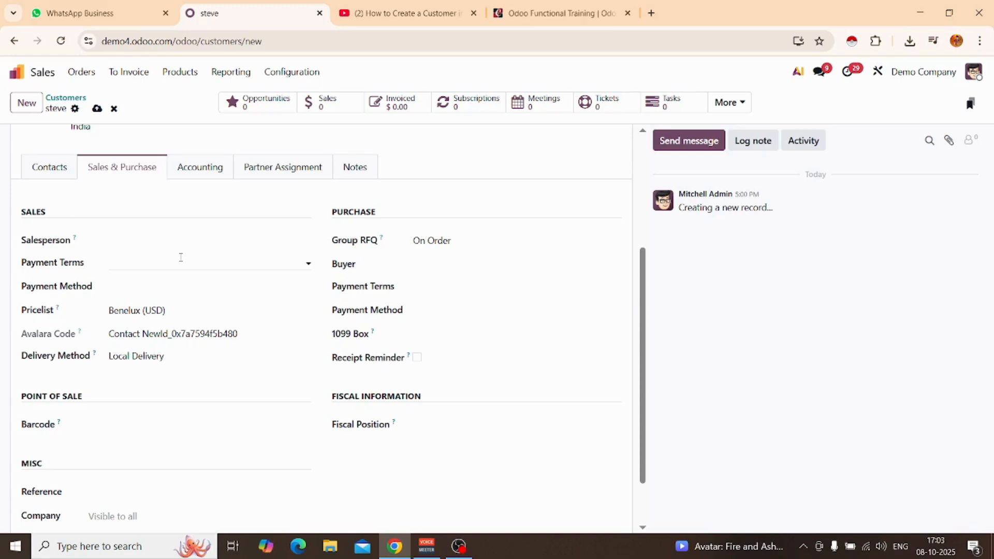
pyautogui.scroll(-2, 176, 331)
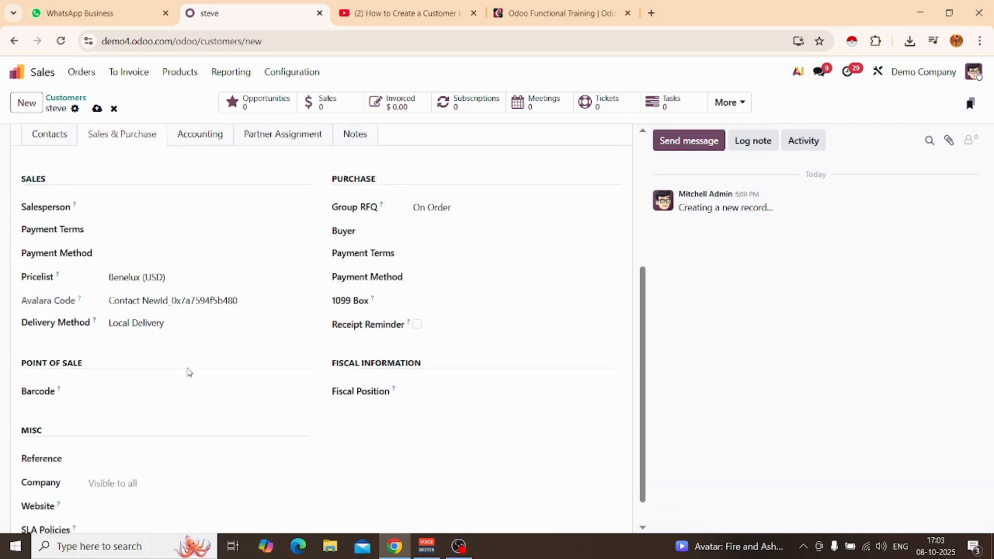
pyautogui.click(161, 359)
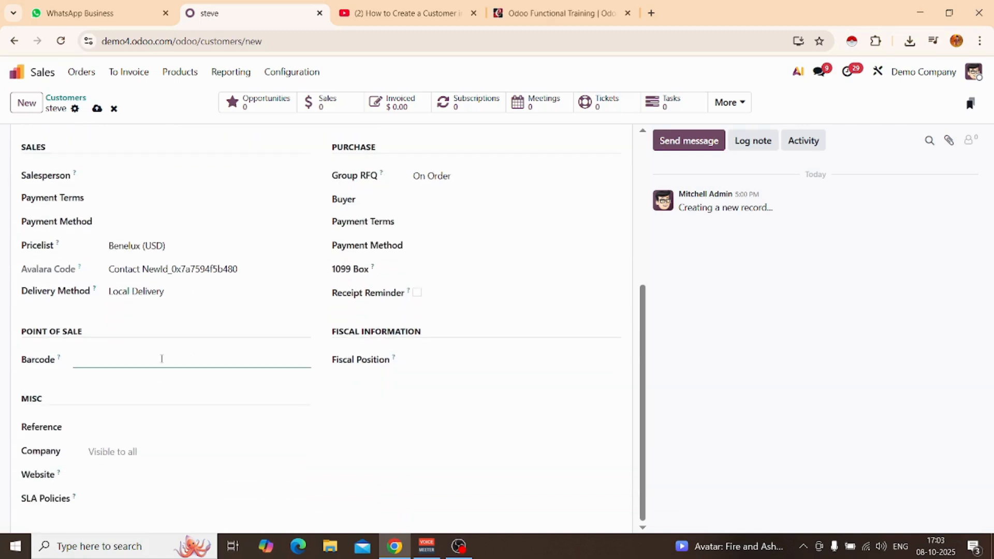
pyautogui.click(443, 361)
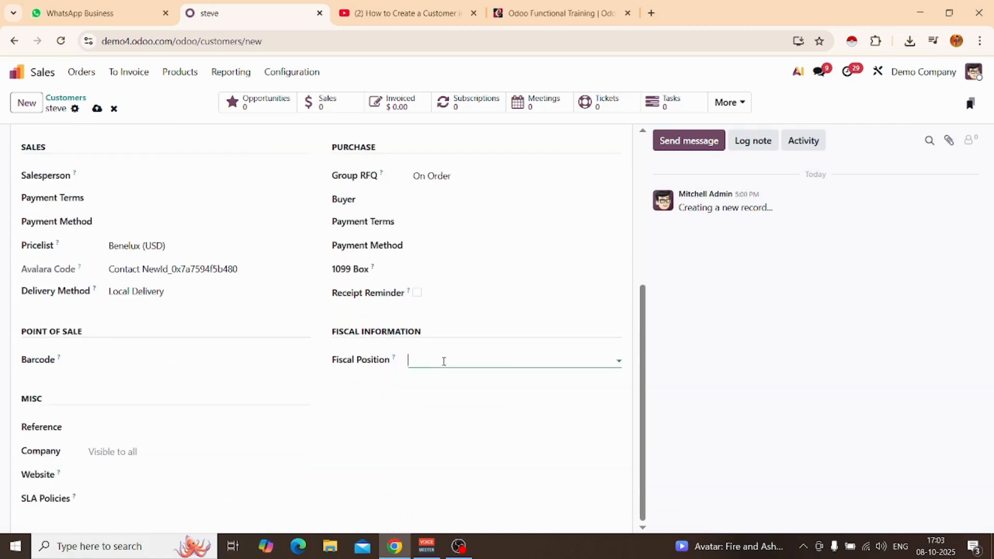
pyautogui.click(368, 406)
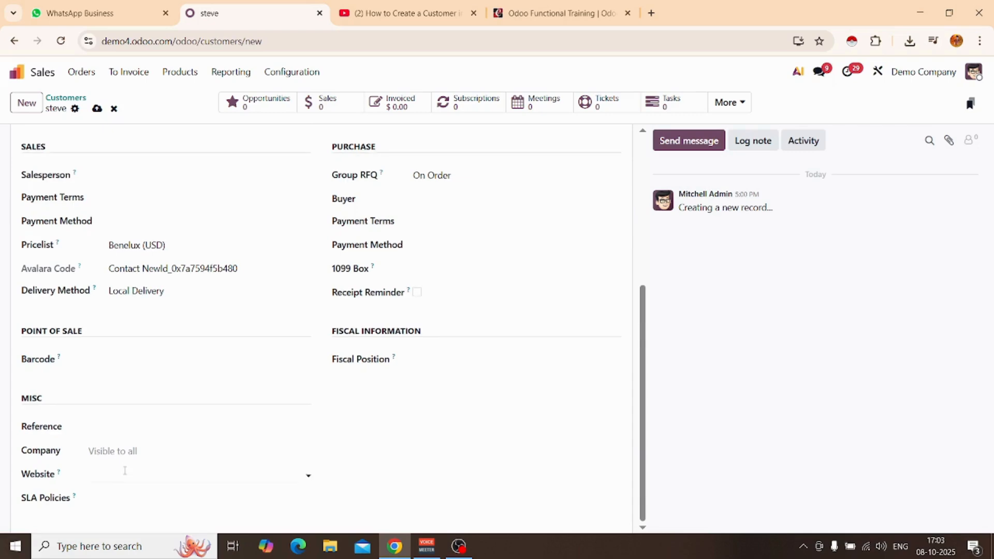
pyautogui.scroll(5, 184, 421)
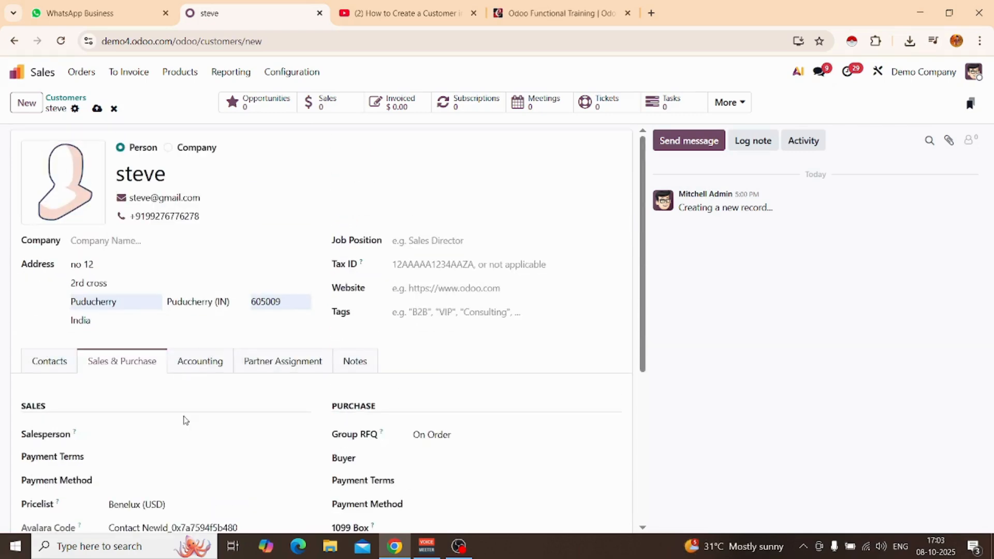
# Open the customer's Accounting settings and examine the Banks field and Auto-post bills choices without changing them.
pyautogui.click(210, 366)
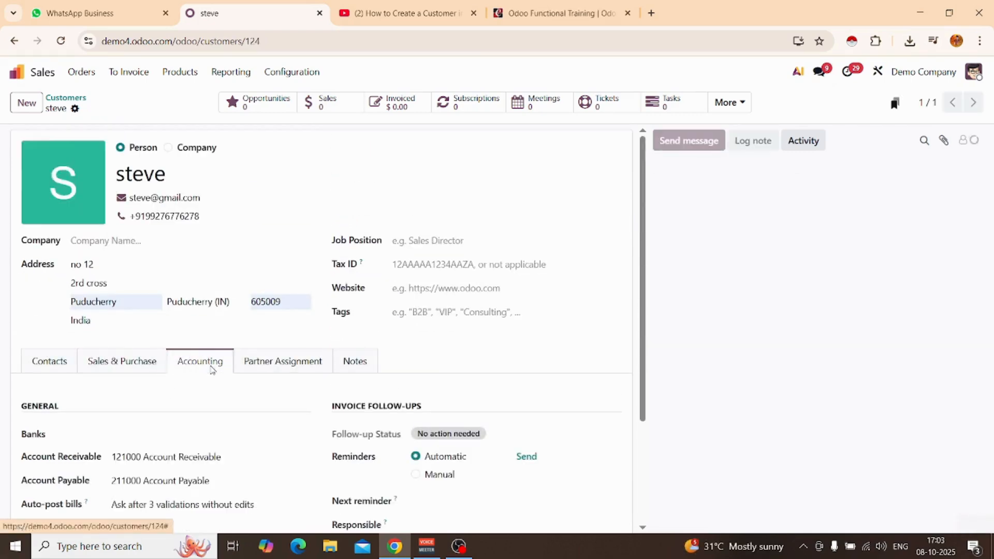
pyautogui.scroll(-3, 211, 369)
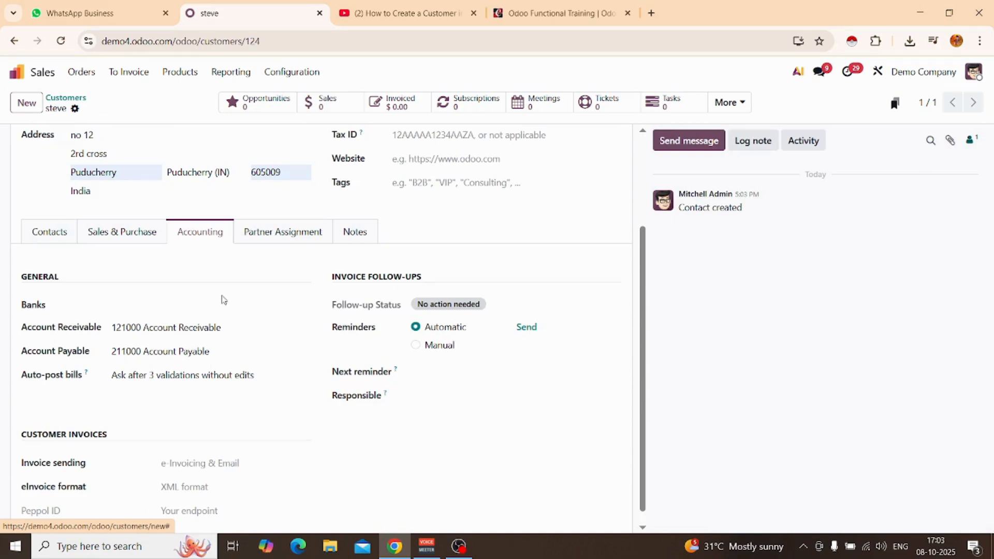
pyautogui.click(219, 305)
pyautogui.click(219, 308)
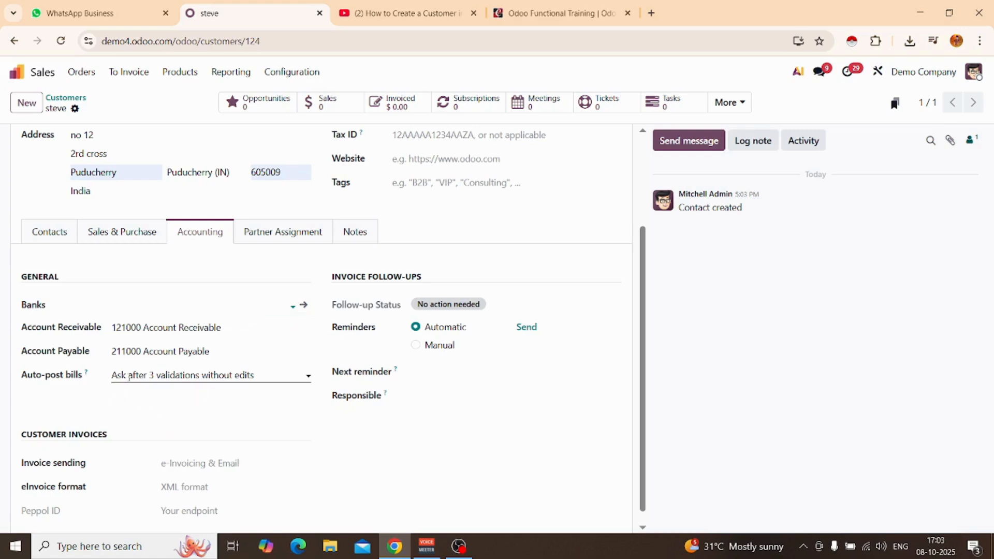
pyautogui.click(221, 373)
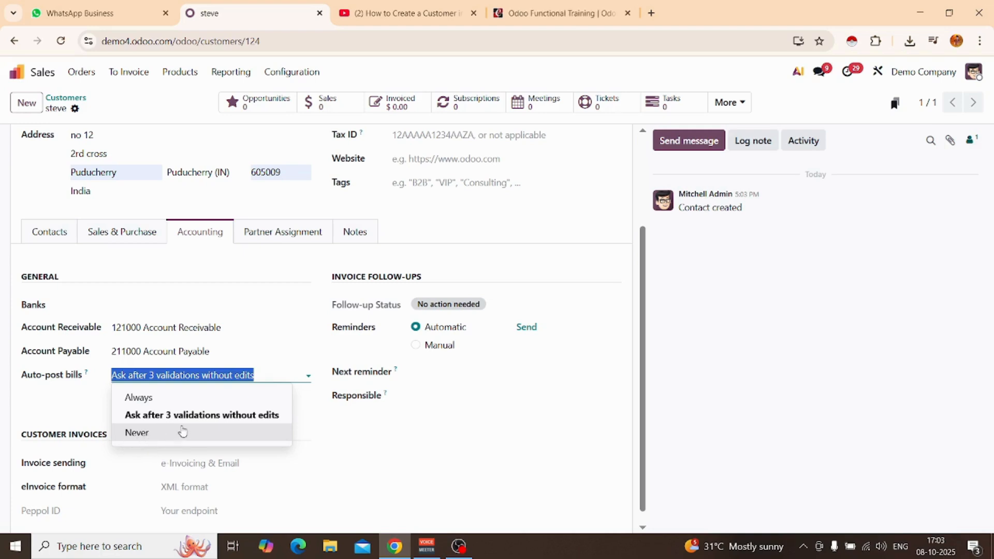
pyautogui.click(324, 406)
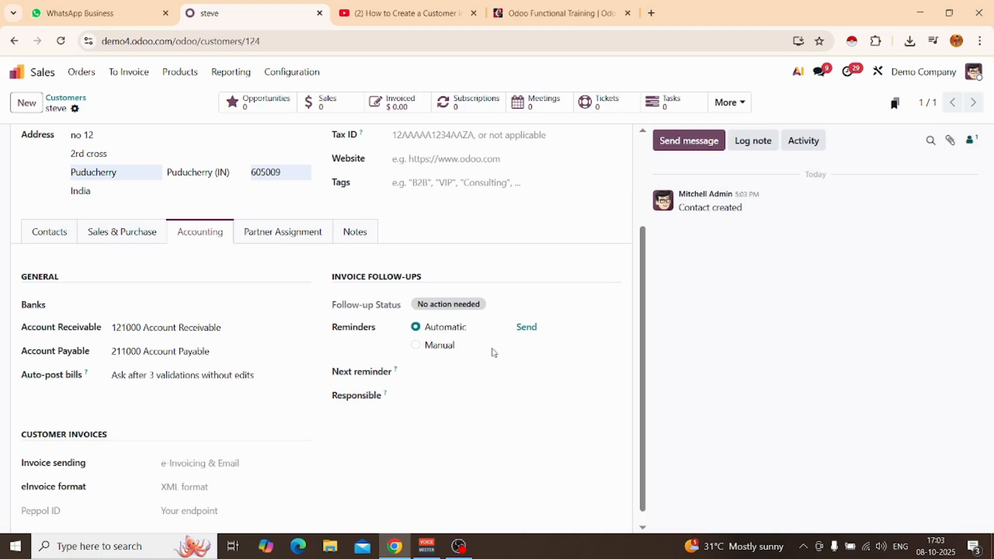
pyautogui.scroll(1, 211, 406)
pyautogui.scroll(-2, 201, 409)
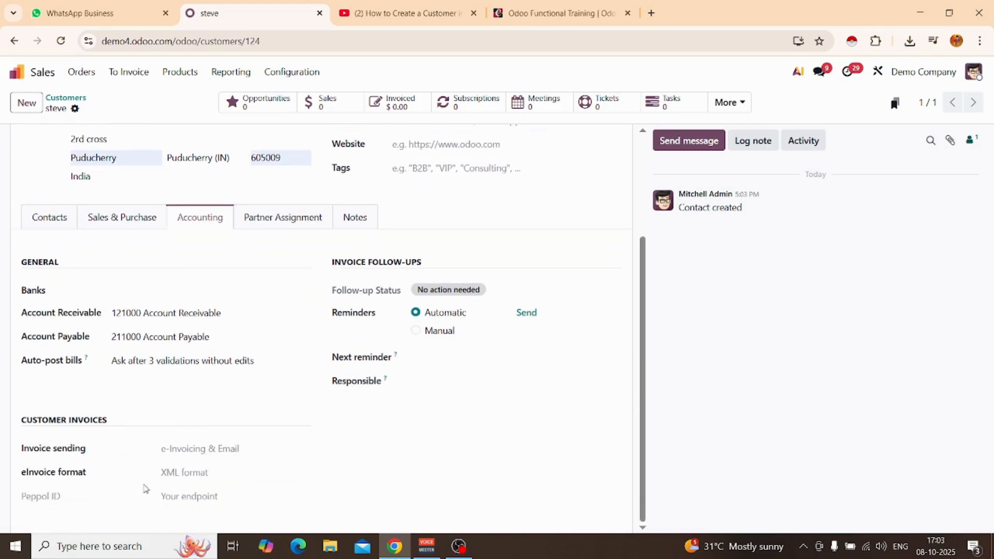
# View the available invoice sending methods and eInvoice formats for the customer without selecting any.
pyautogui.click(189, 444)
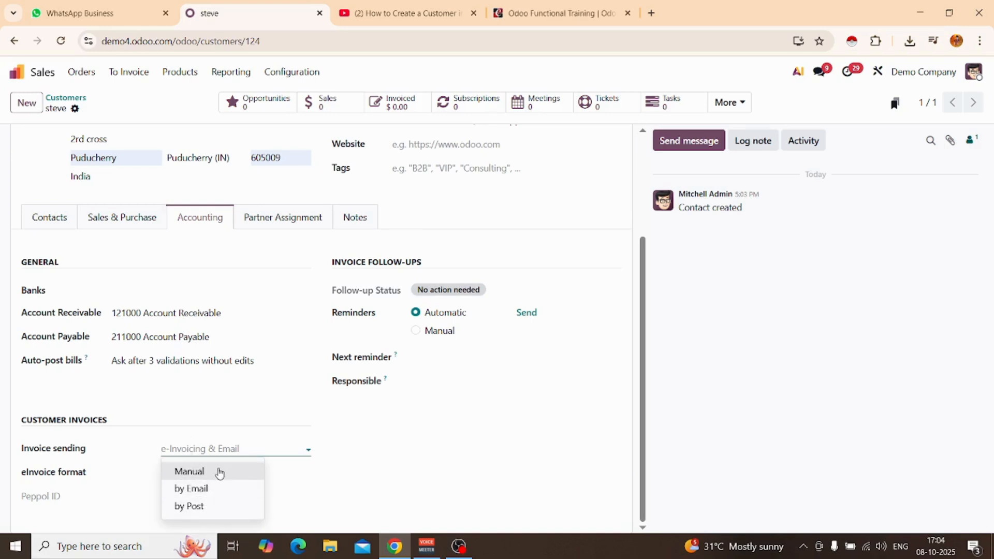
pyautogui.click(132, 488)
pyautogui.click(213, 471)
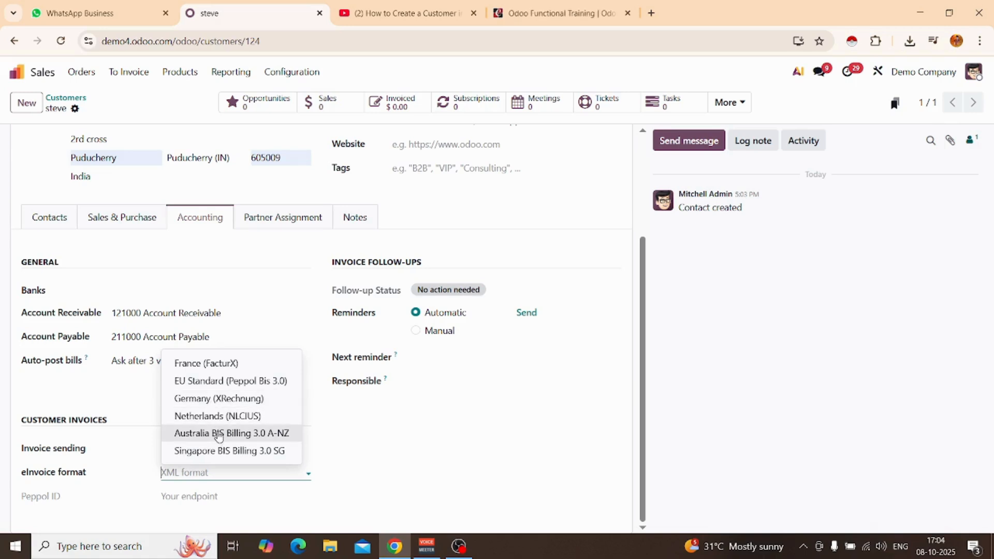
pyautogui.click(386, 449)
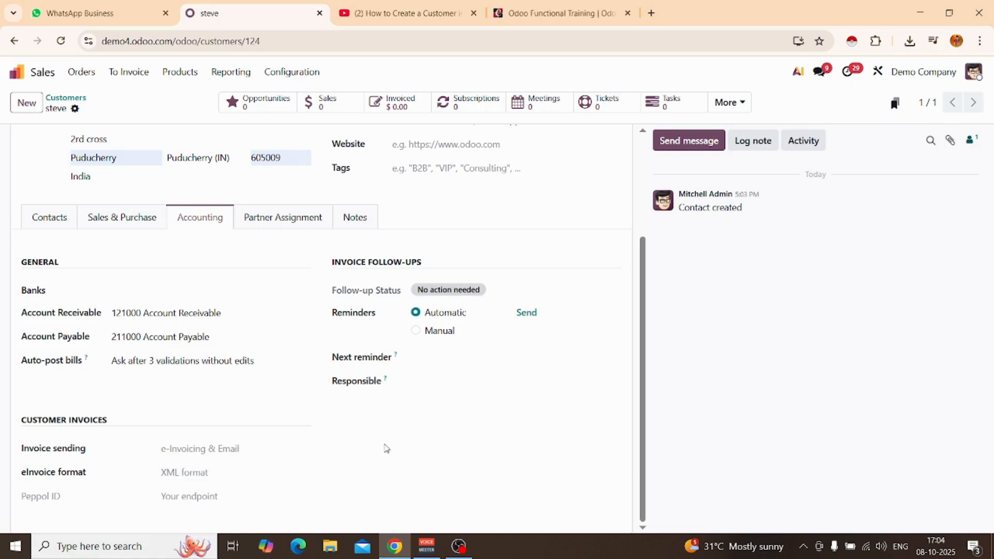
# Assign the second suggested user as responsible for the customer's invoice follow-ups, leaving the next reminder date empty.
pyautogui.click(456, 363)
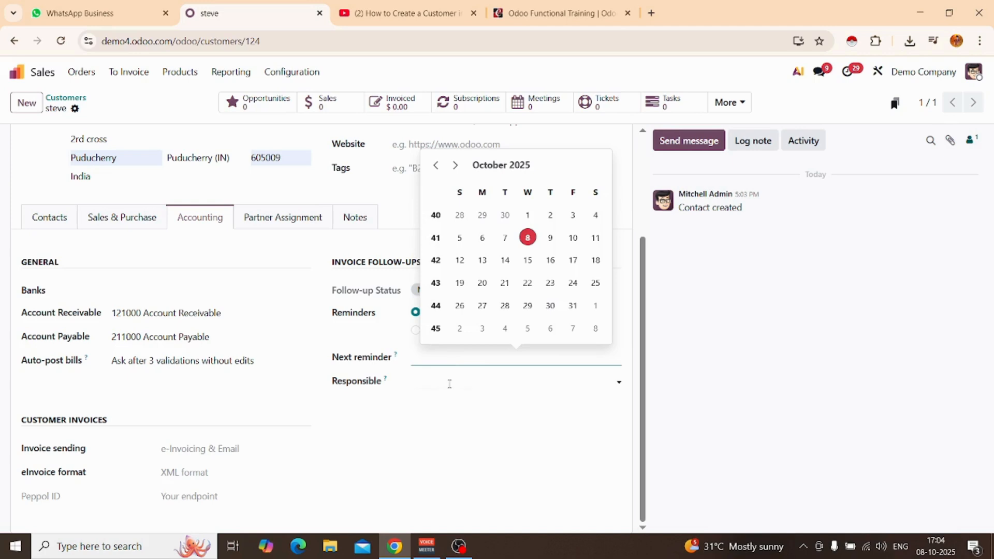
pyautogui.click(450, 384)
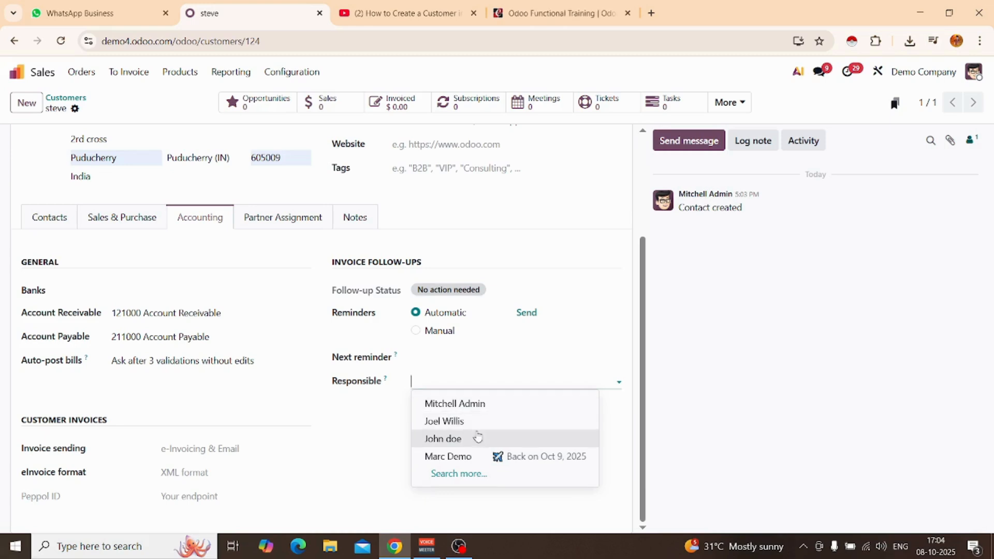
pyautogui.click(456, 421)
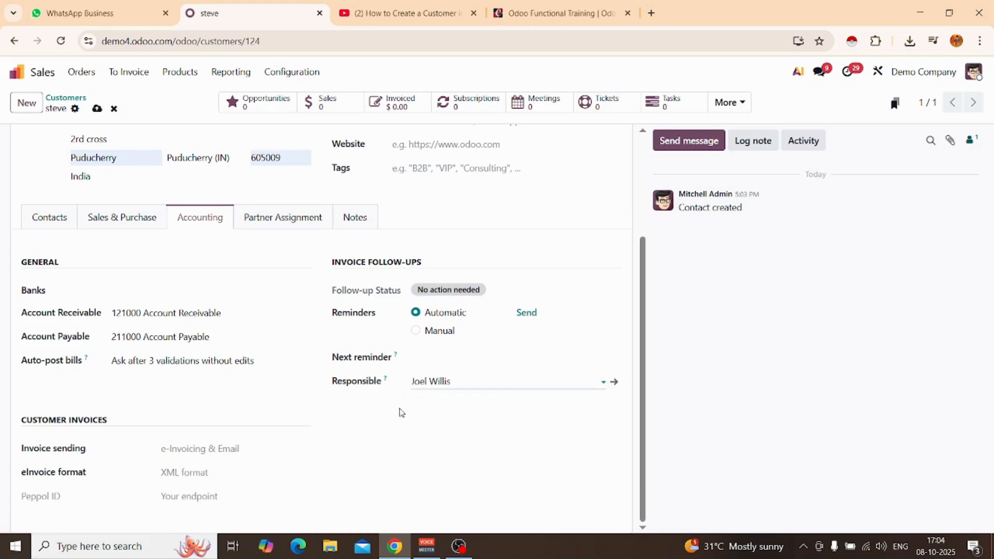
# Examine the customer's Partner Assignment geolocation fields and internal notes area without entering anything.
pyautogui.click(277, 223)
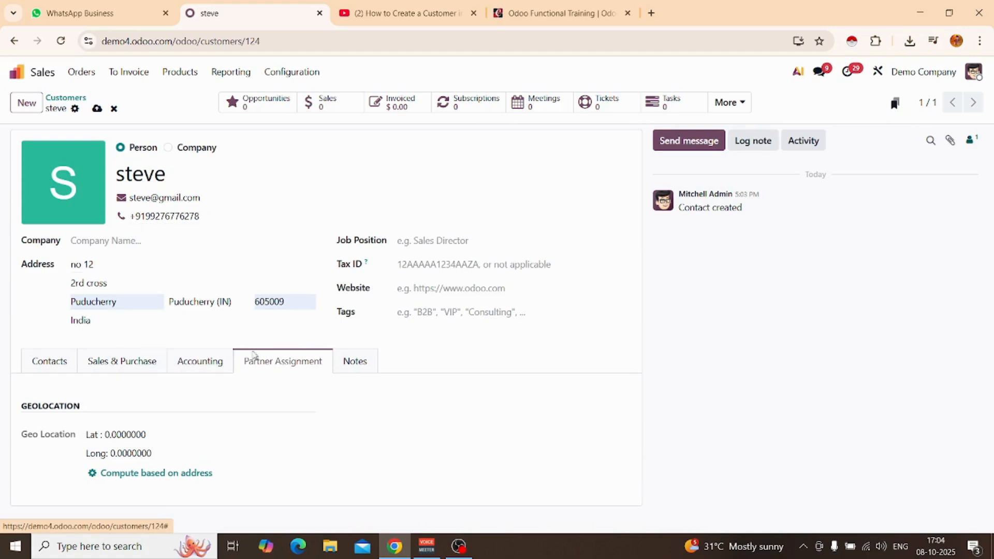
pyautogui.click(149, 436)
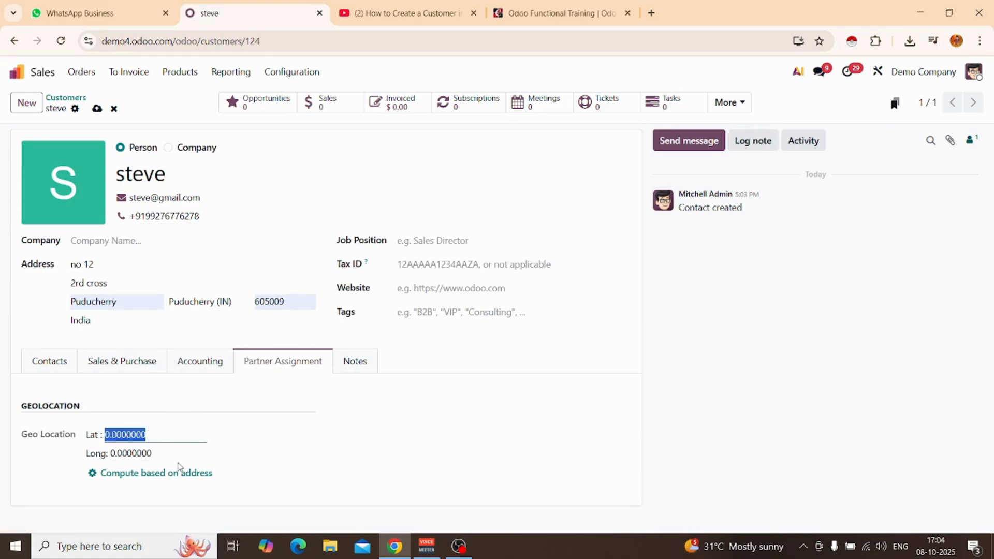
pyautogui.click(351, 371)
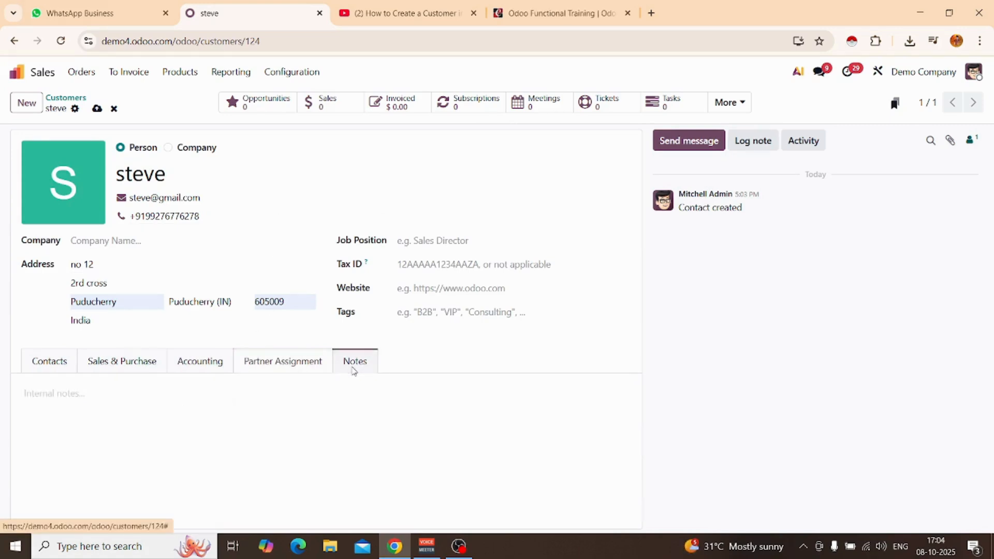
pyautogui.click(180, 402)
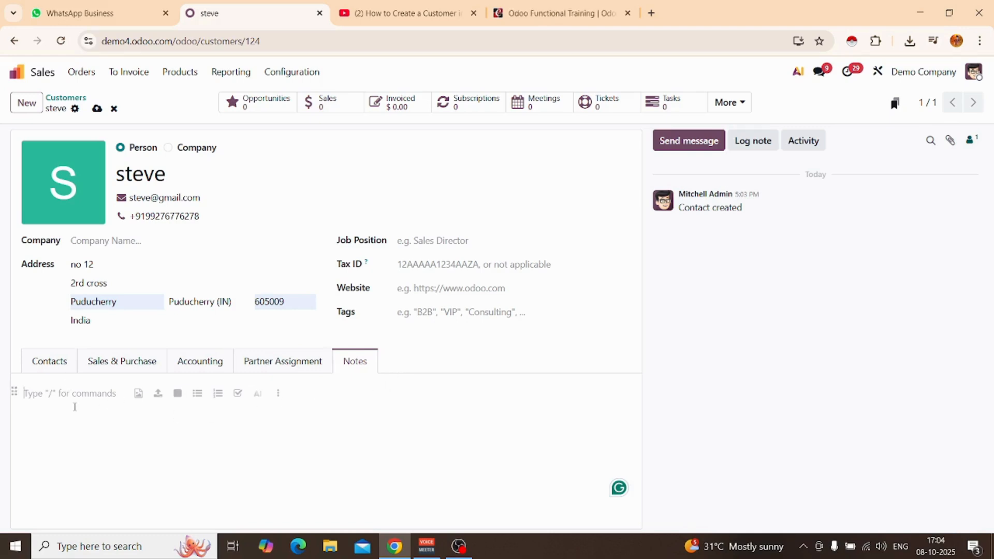
pyautogui.click(437, 357)
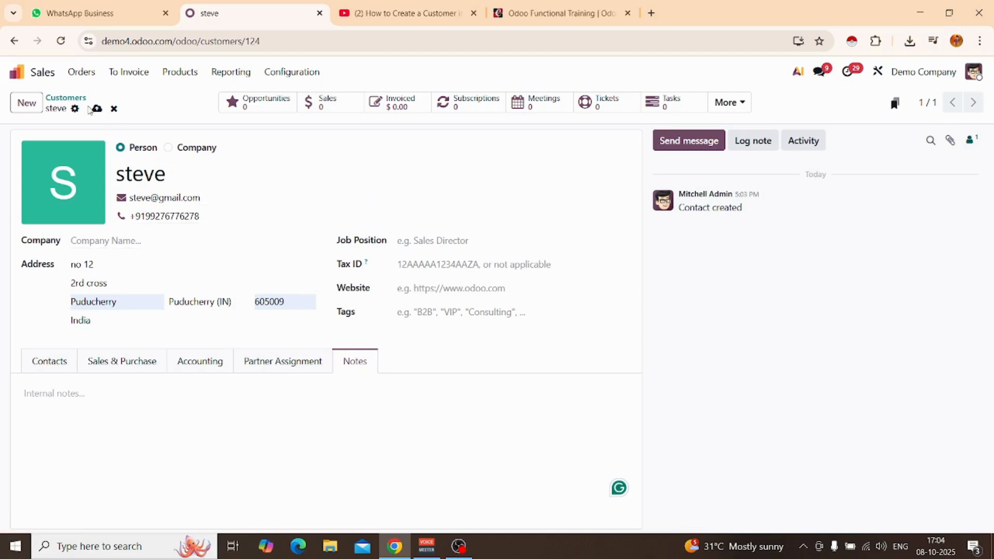
# Save the customer record and return to the customer list.
pyautogui.click(97, 109)
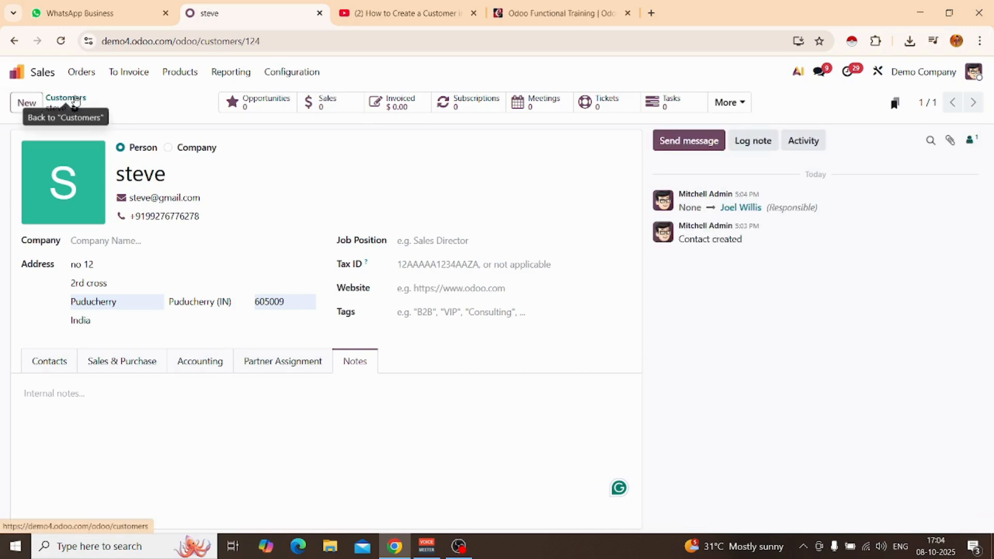
pyautogui.click(68, 97)
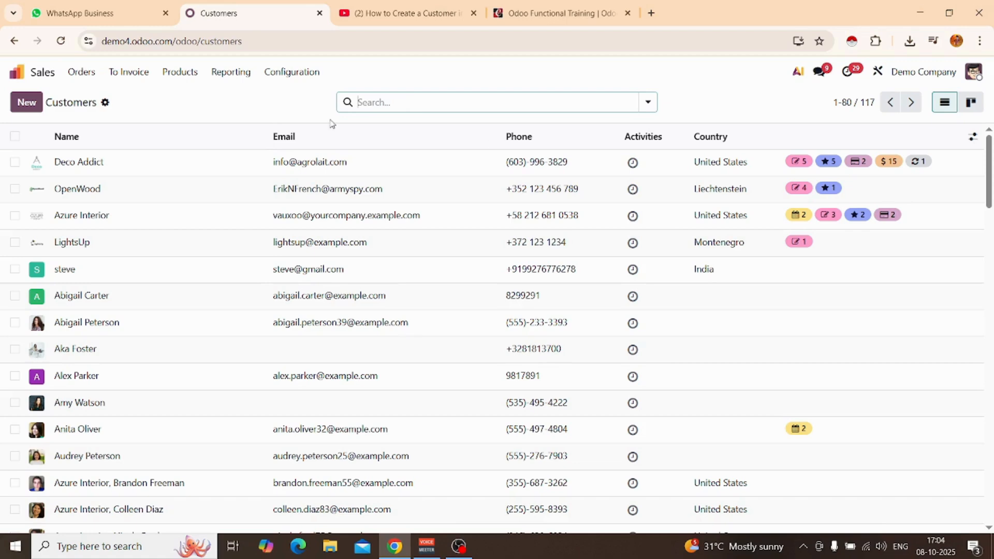
# Search the customer list by name for the newly created customer.
pyautogui.click(412, 99)
pyautogui.write('s')
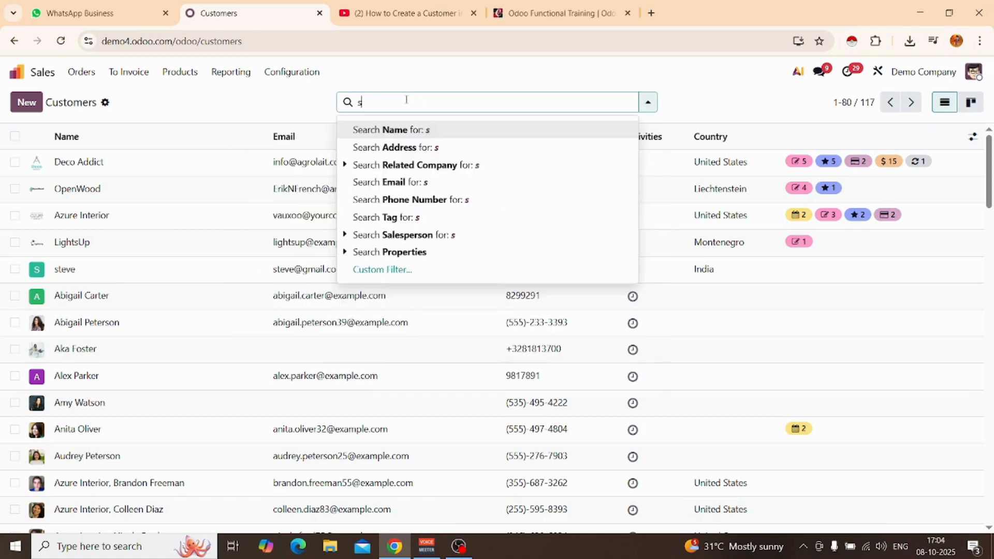
pyautogui.write('teve')
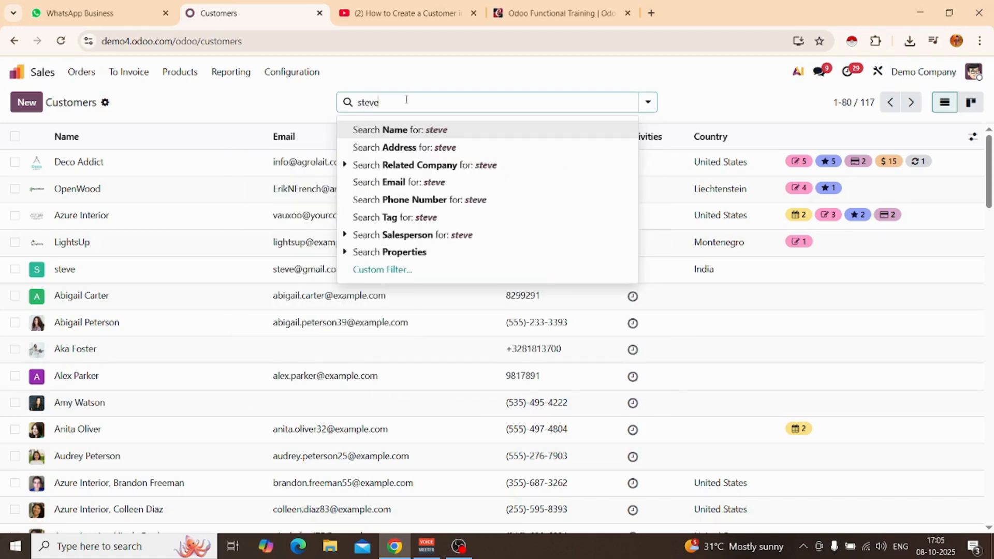
pyautogui.press('Return')
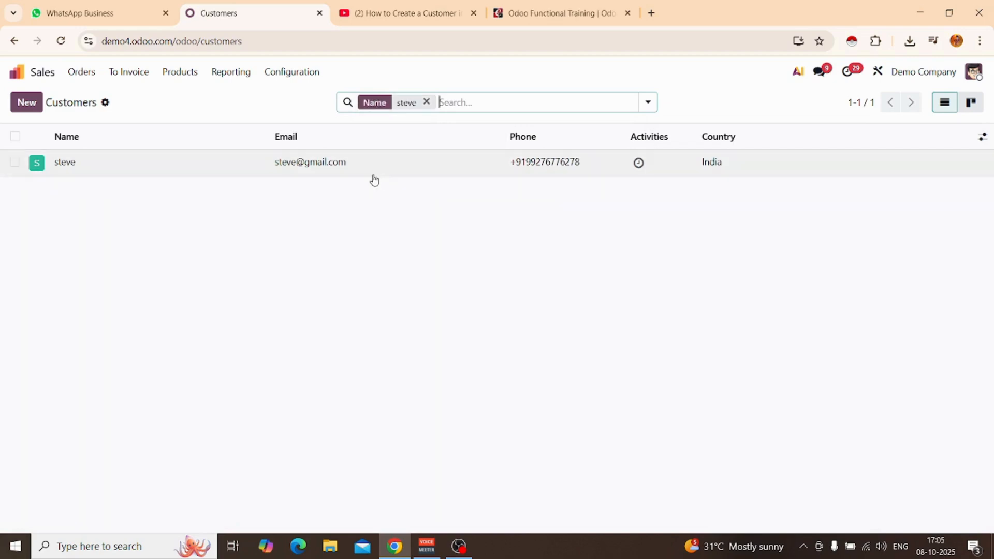